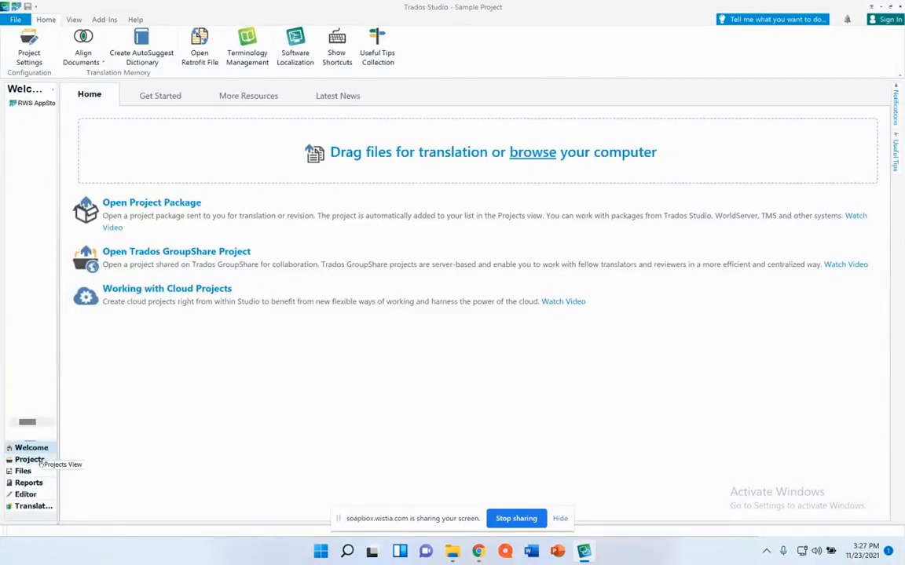
- Look through the Projects, Files, Reports, Editor and Translation Memories views
click(37, 462)
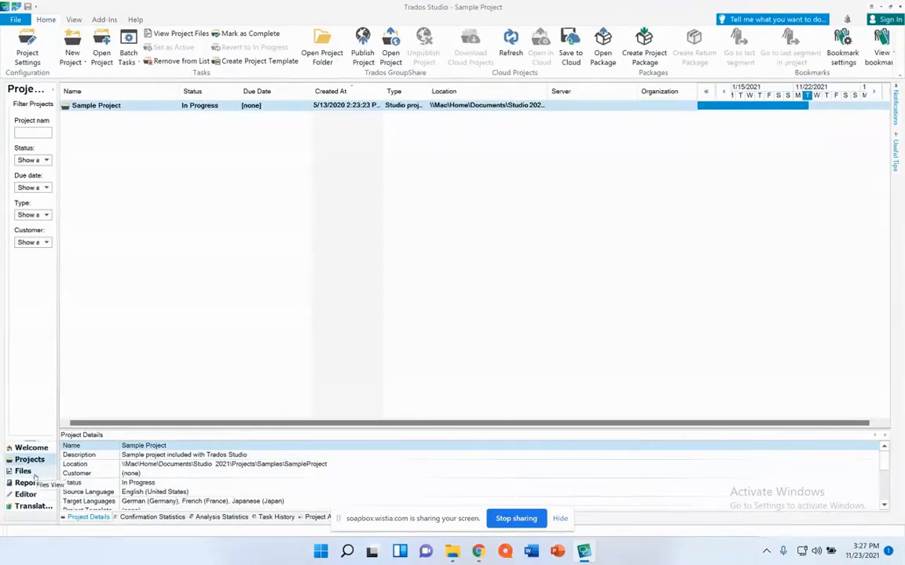
click(23, 471)
click(32, 482)
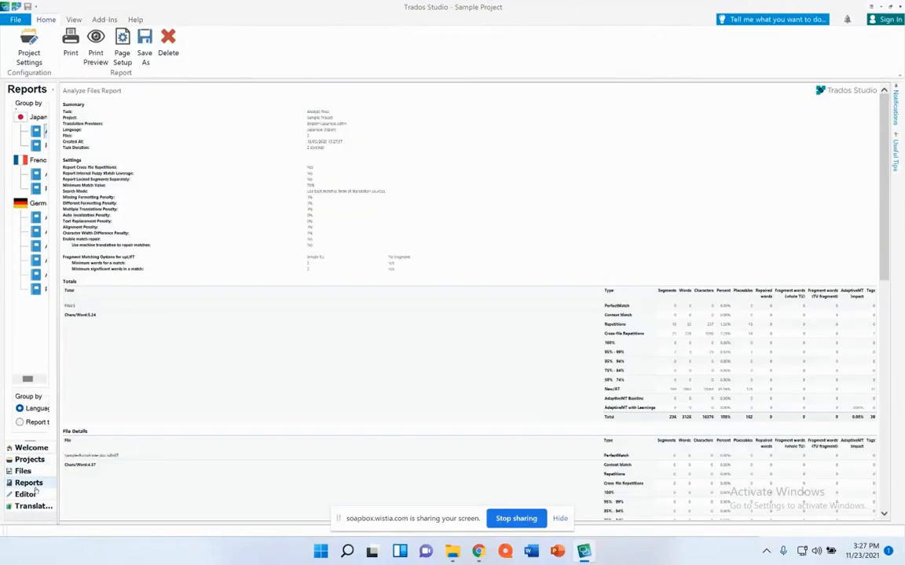
click(34, 494)
click(33, 507)
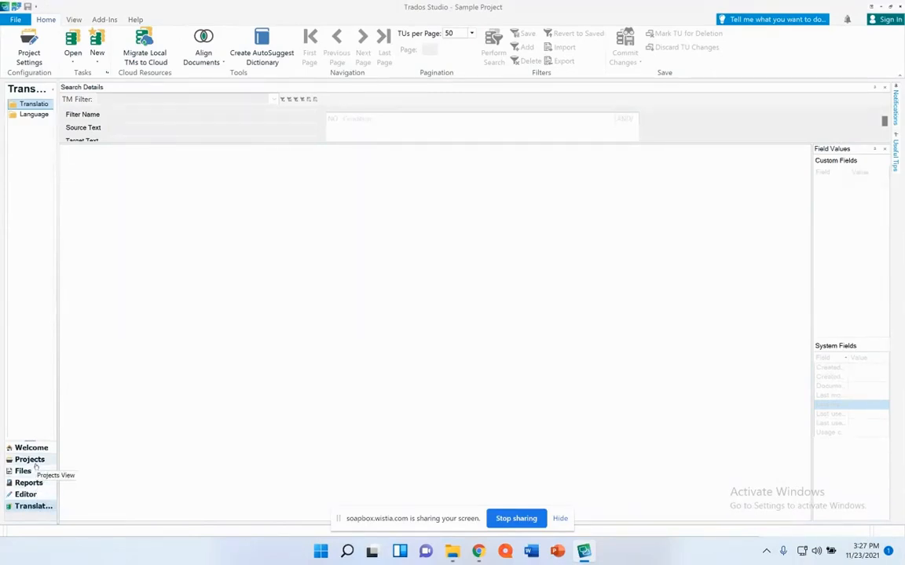
- Start creating a new local project from the Projects view, staying on the wizard's One Step page
click(29, 460)
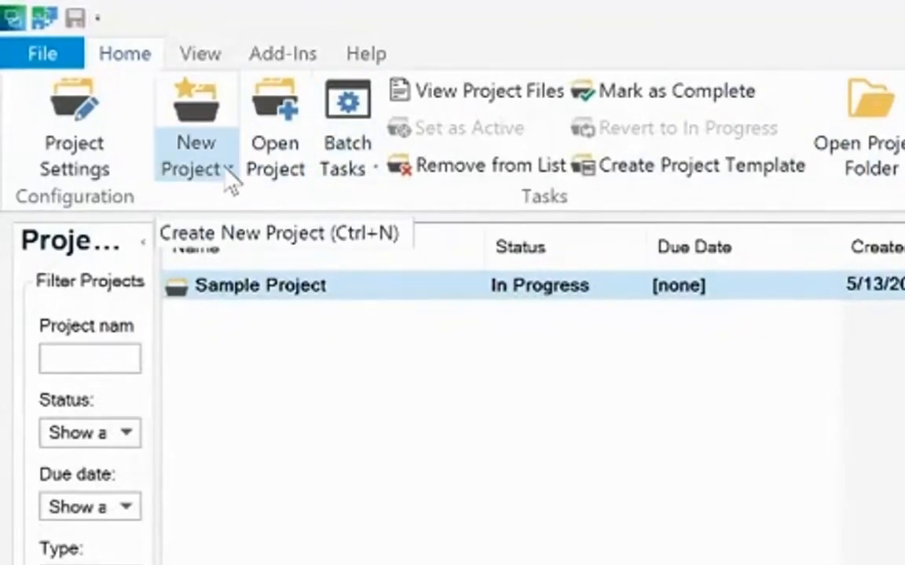
click(228, 175)
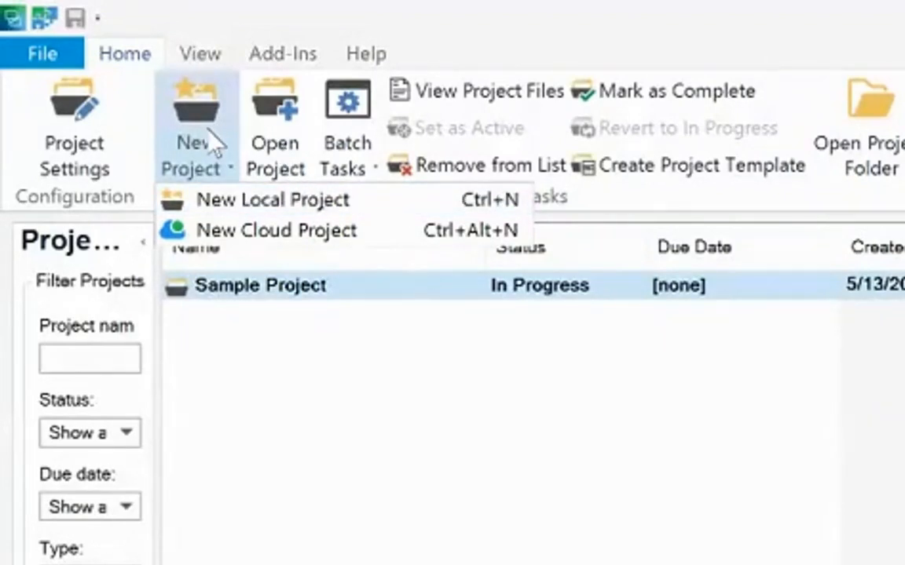
click(300, 203)
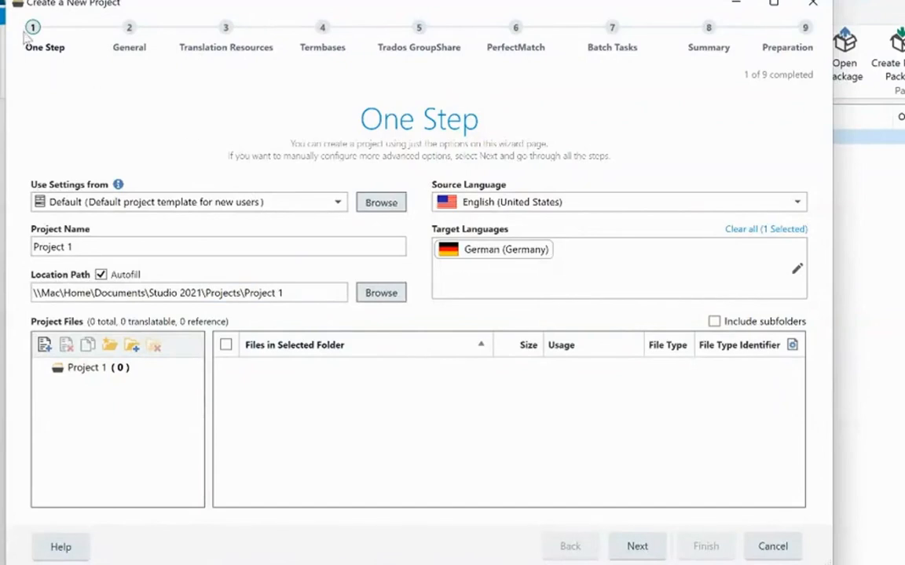
click(124, 33)
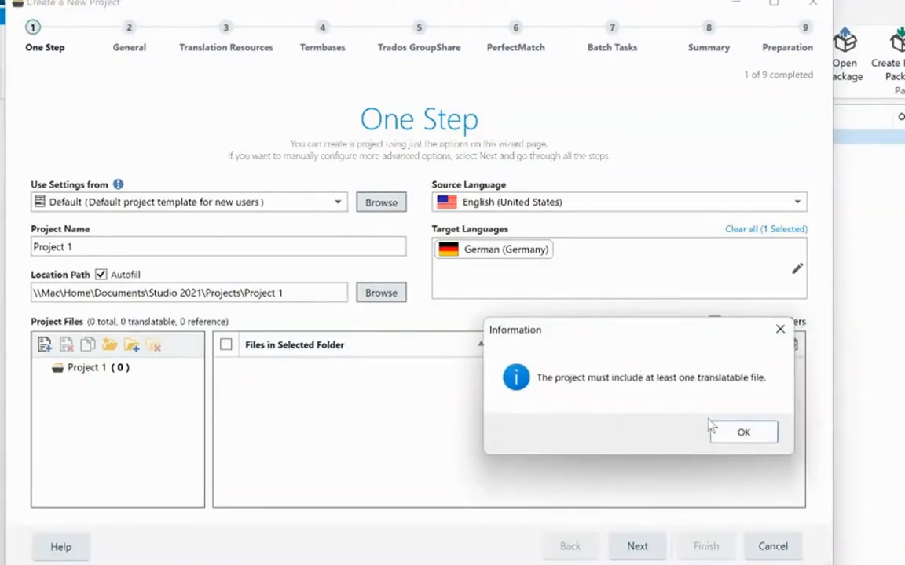
click(740, 436)
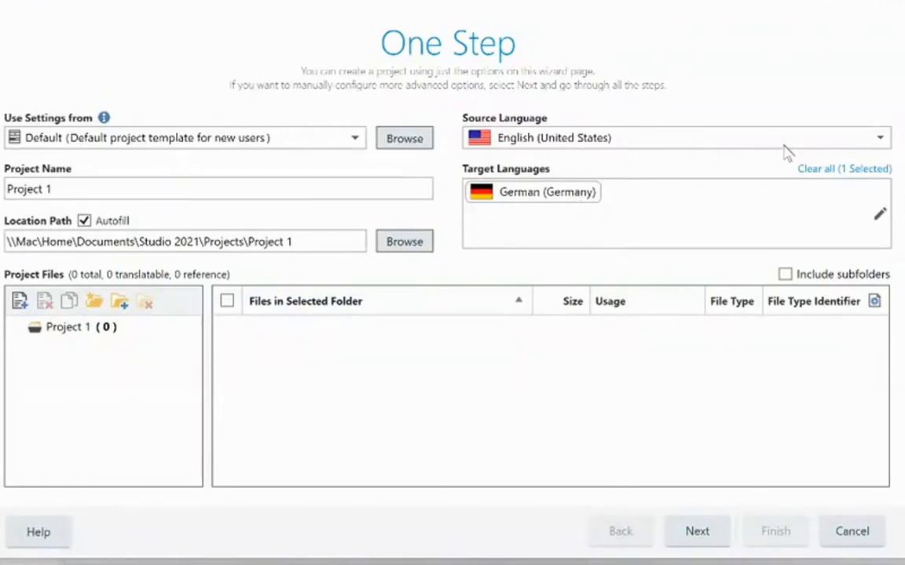
- Set the source language to English (United Kingdom) and remove German (Germany) from the target languages
click(880, 139)
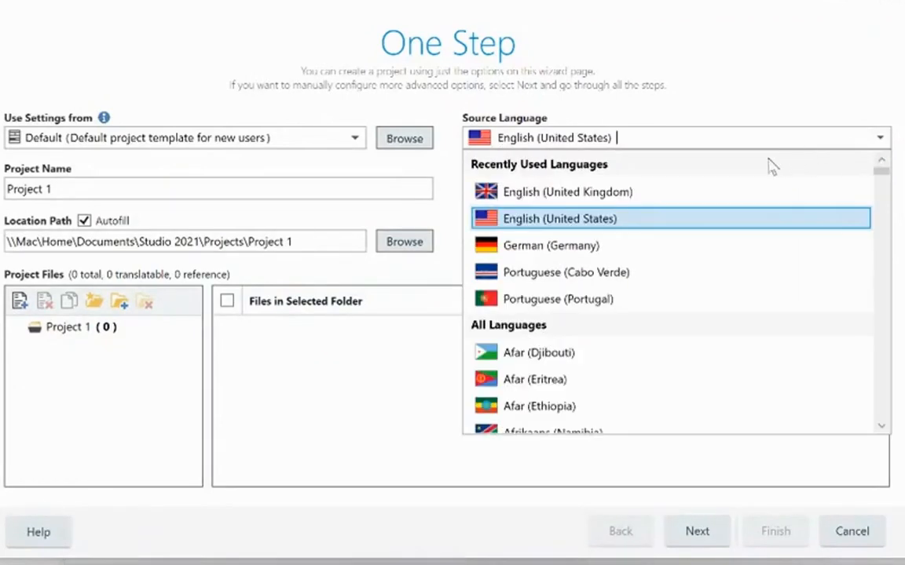
click(727, 191)
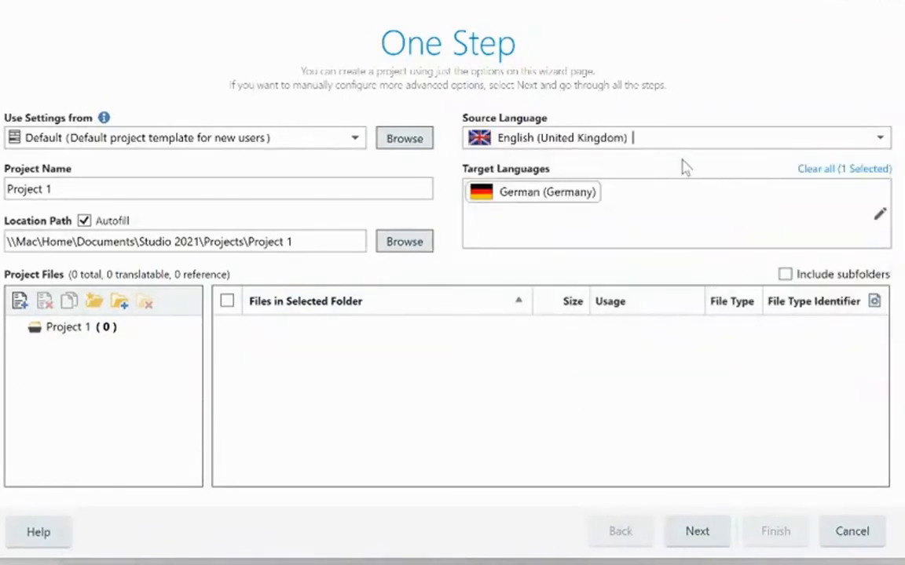
click(591, 201)
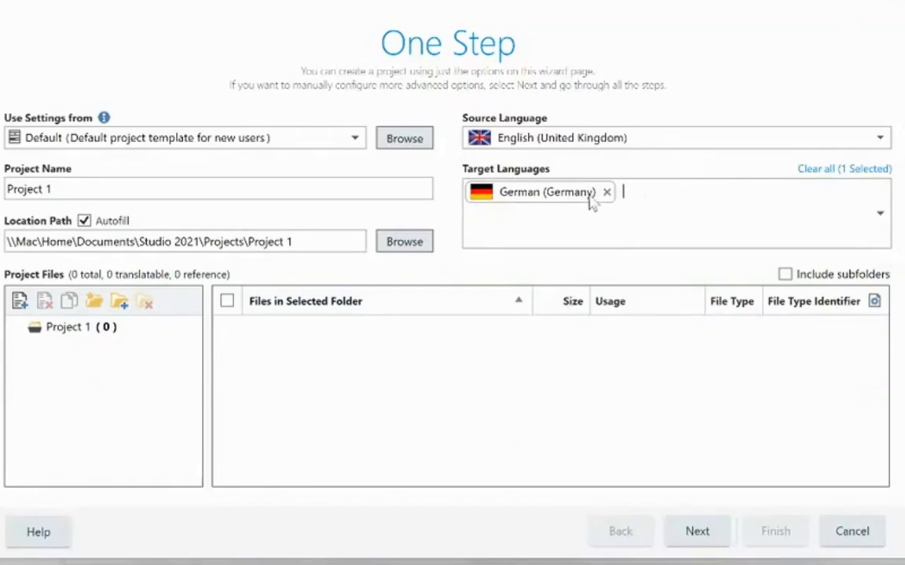
click(606, 193)
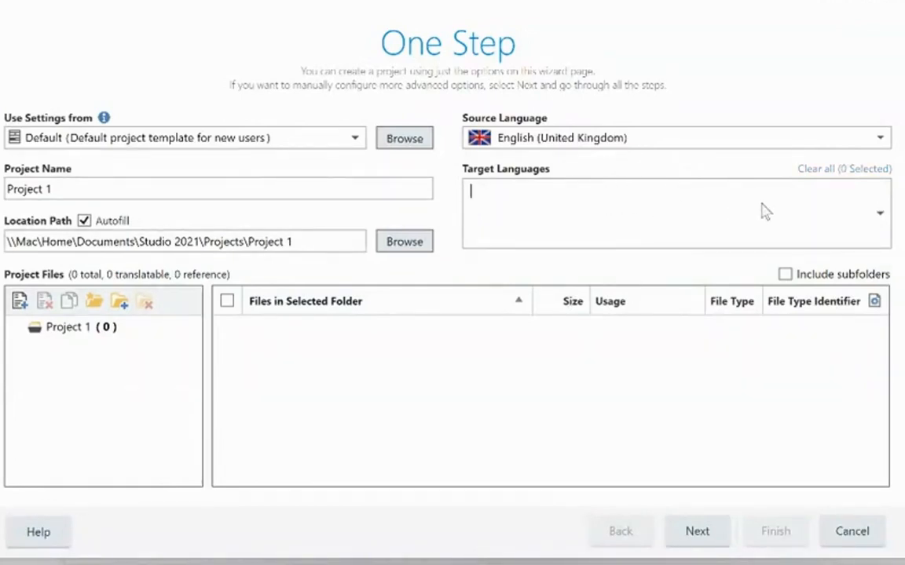
- Set Portuguese (Portugal) as the project's only target language
click(881, 216)
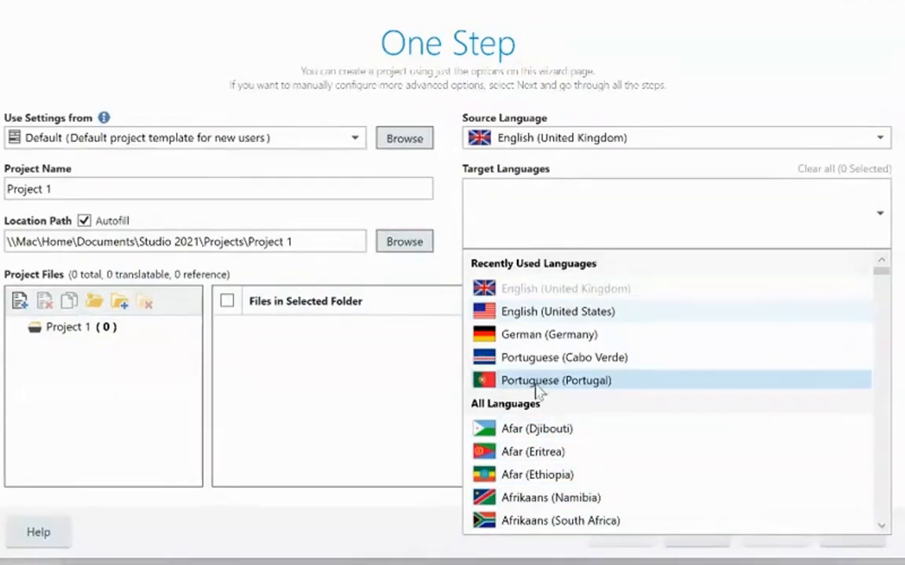
click(582, 476)
key(p)
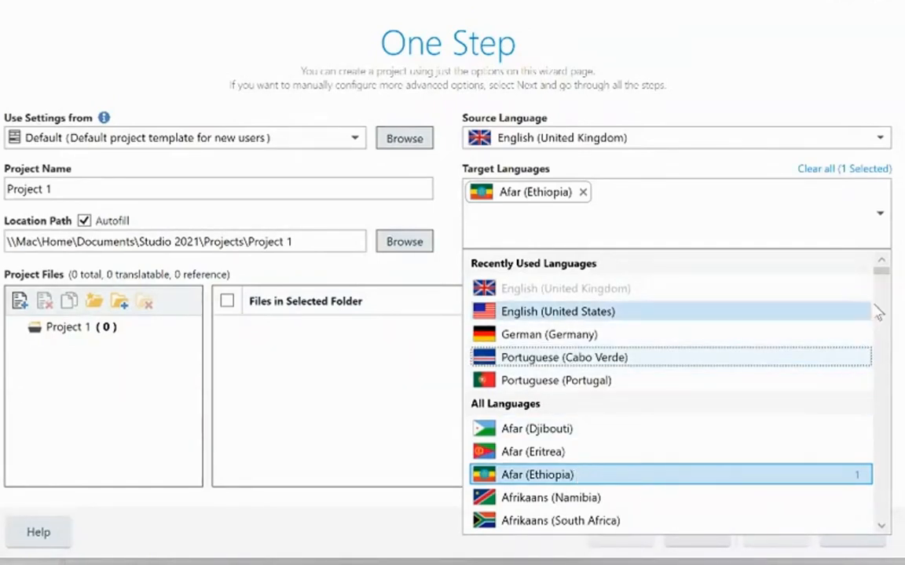
scroll(881, 275, down, 1)
mouse_move(881, 272)
mouse_down()
mouse_move(884, 405)
mouse_move(898, 473)
mouse_move(881, 266)
mouse_up()
click(576, 386)
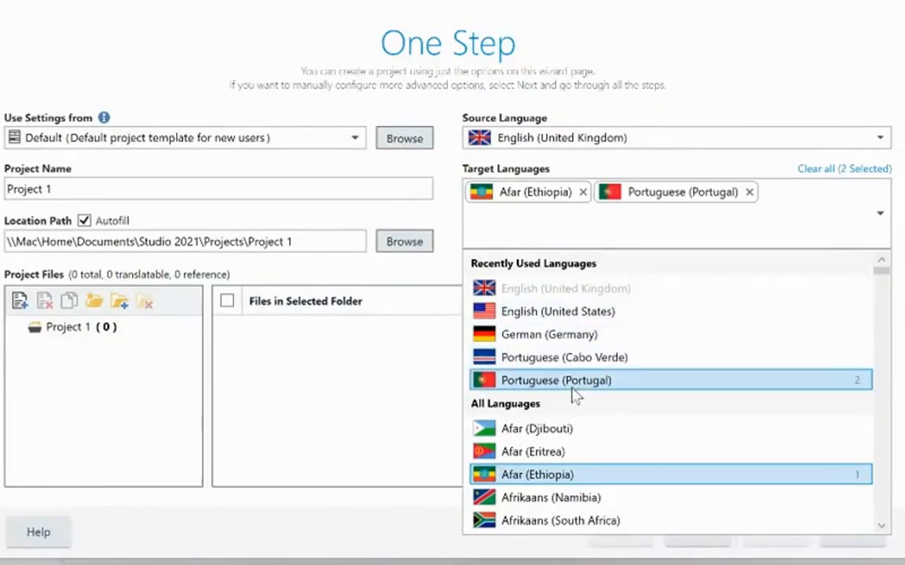
click(583, 192)
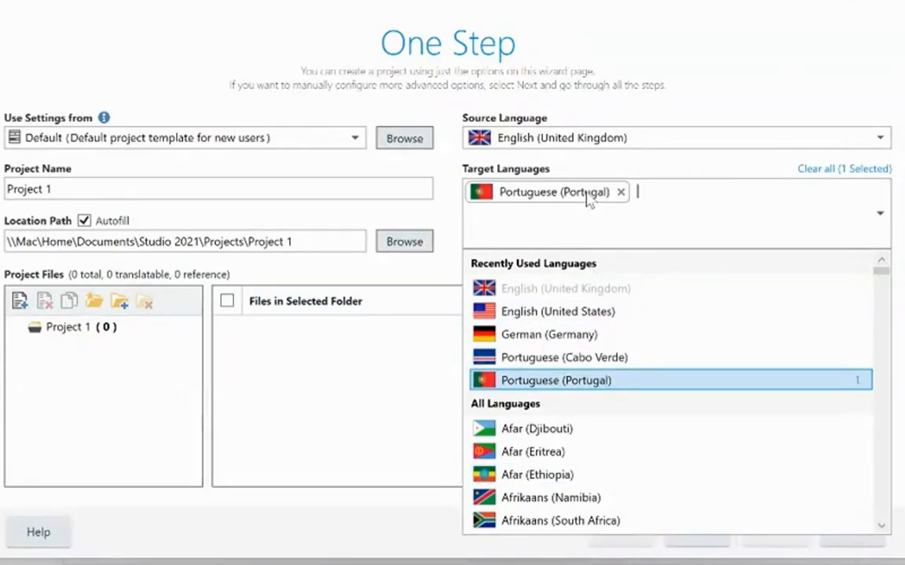
click(675, 216)
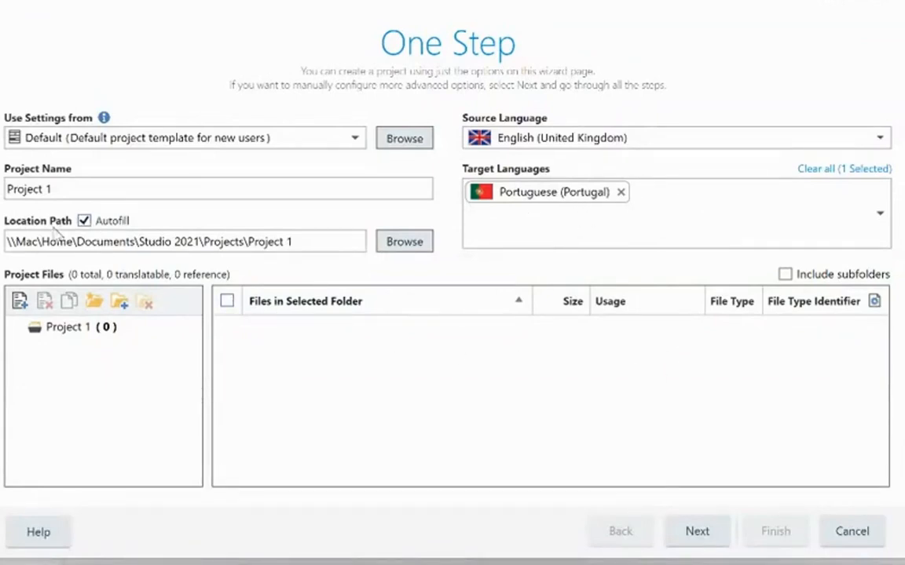
- Name the project with the word Project, the owner's first name and the number 1, keeping the same name at the end of the location path
drag(13, 192, 47, 191)
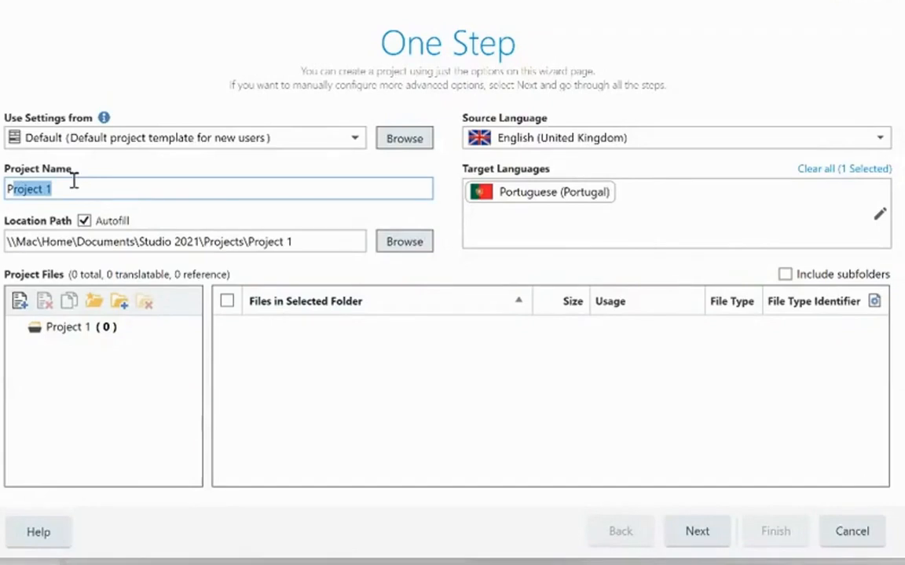
text(Project)
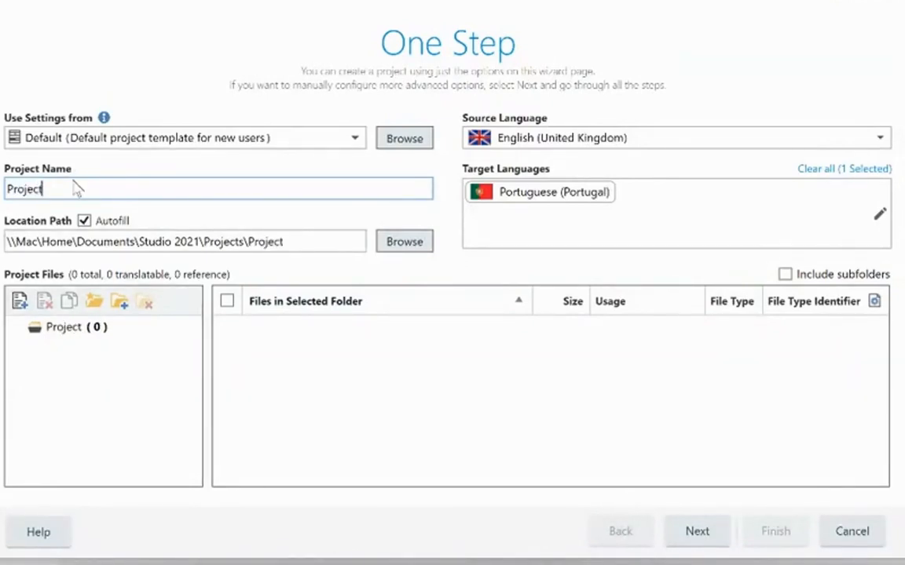
text( David 1)
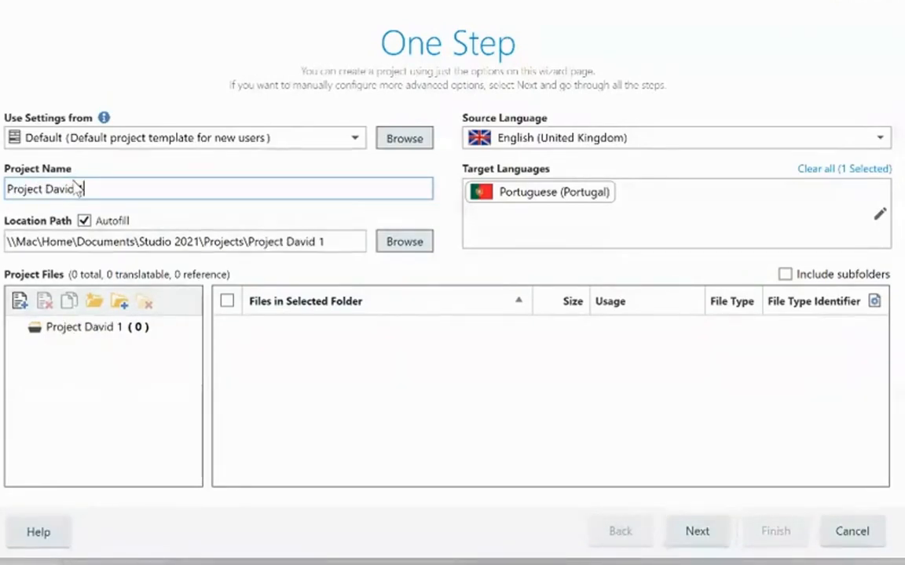
drag(143, 241, 350, 241)
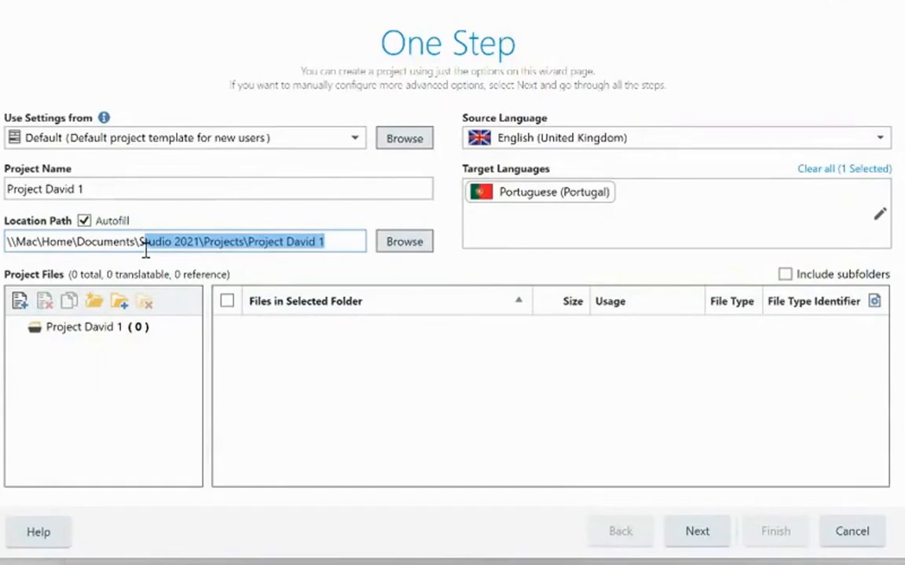
click(342, 244)
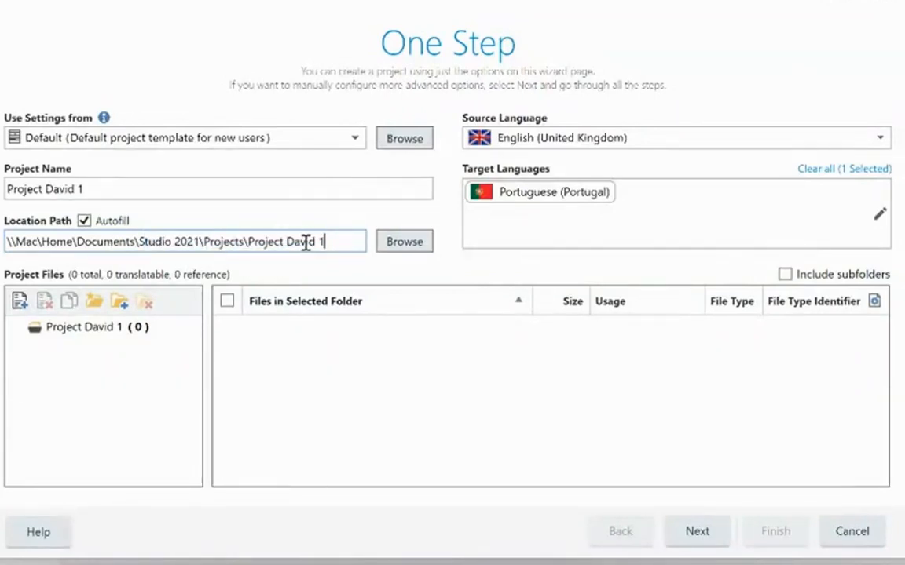
key(BackSpace)
text(1)
- Add the file porto.docx from the sample files folder to the project as a translatable file
click(20, 302)
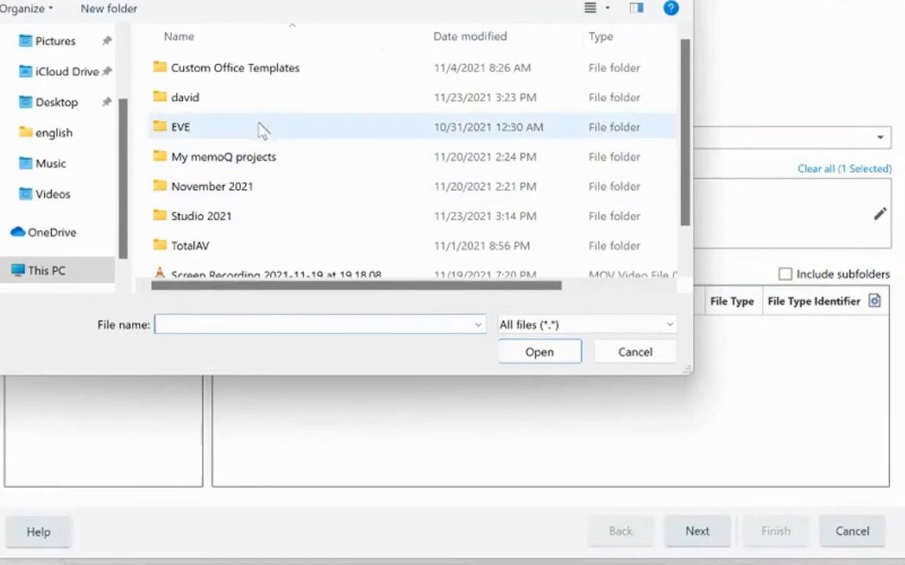
scroll(89, 157, down, 1)
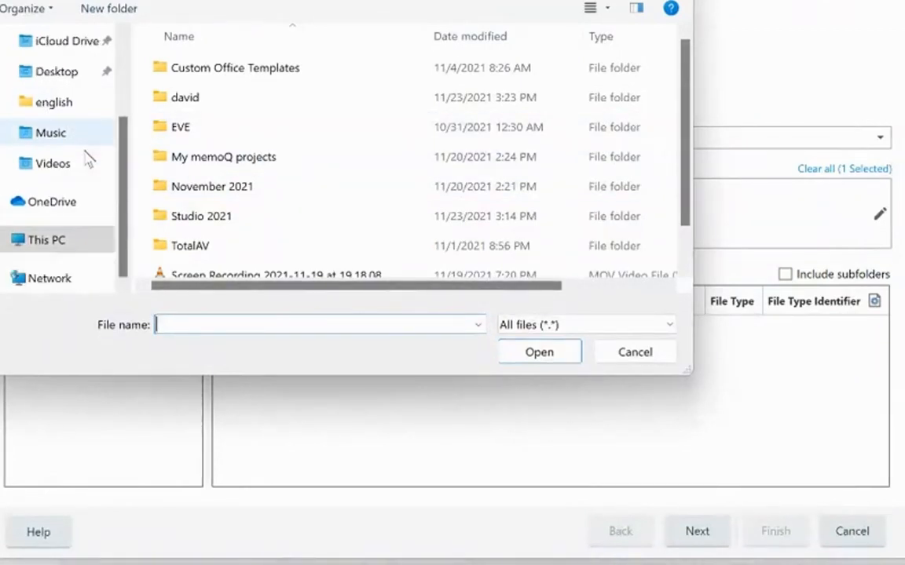
scroll(86, 157, up, 3)
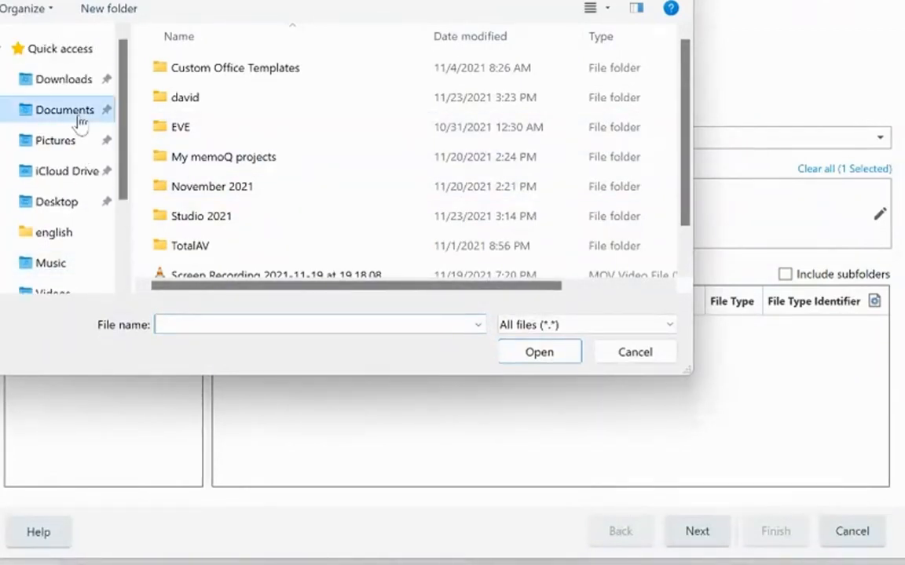
double_click(188, 99)
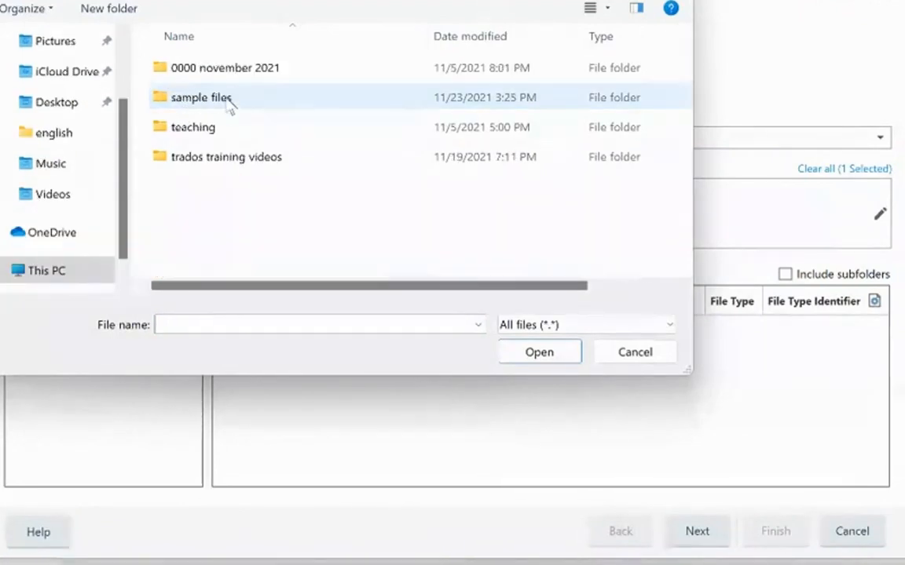
click(229, 105)
double_click(229, 106)
double_click(212, 75)
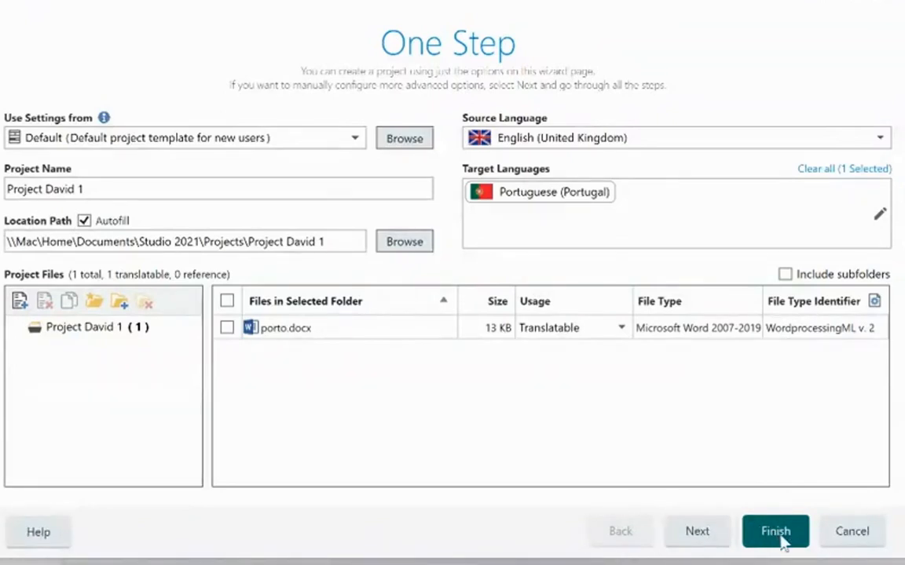
- Allow source editing in the project's general settings and continue to the translation resources
click(696, 532)
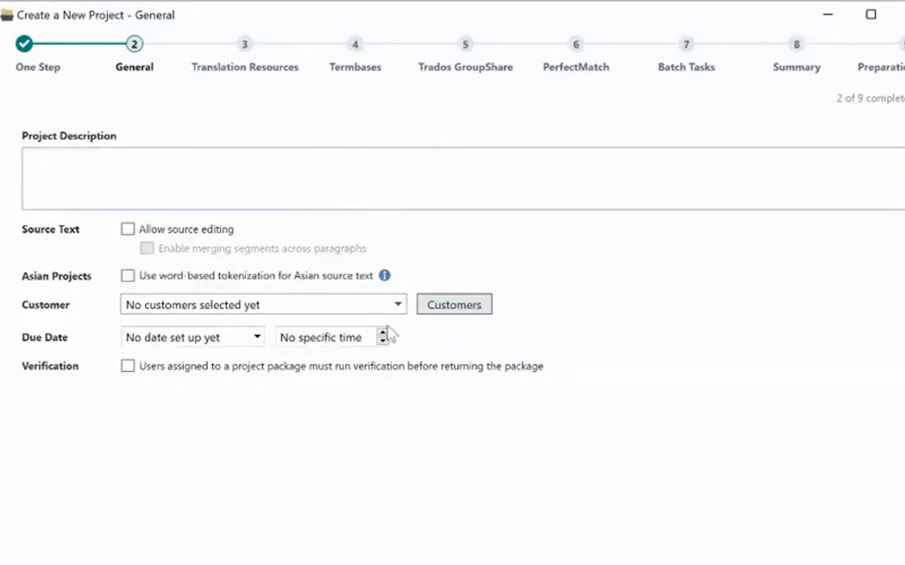
click(129, 229)
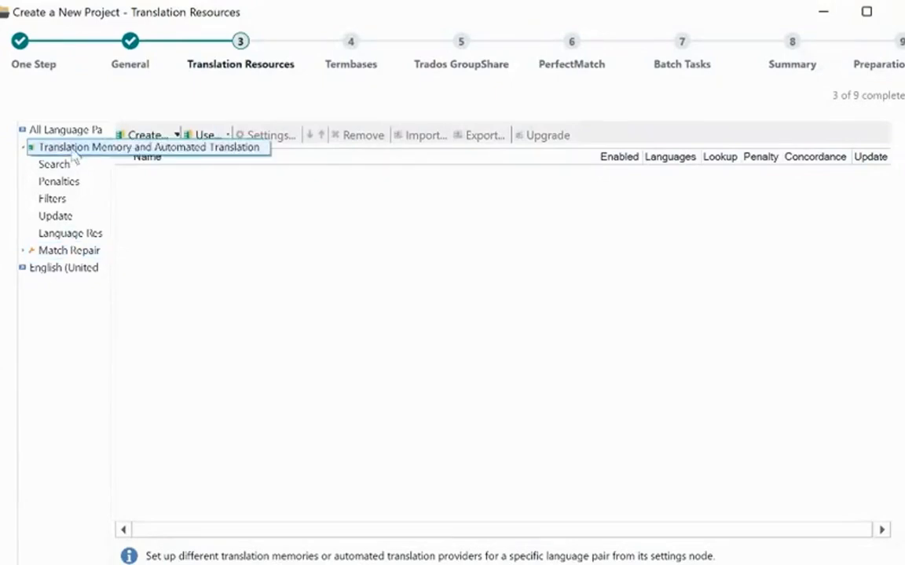
drag(112, 194, 163, 209)
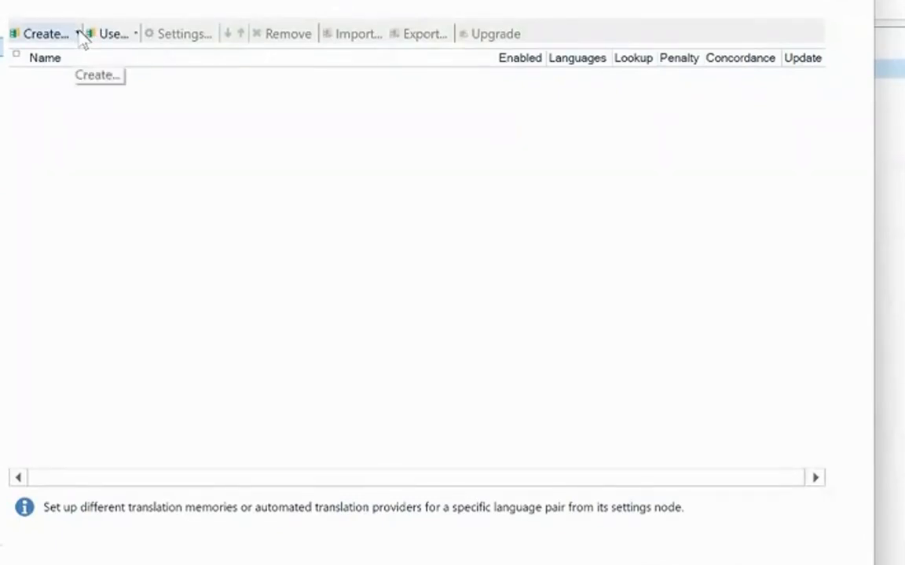
- Start creating a new file-based translation memory for all language pairs of the project
click(79, 34)
click(78, 35)
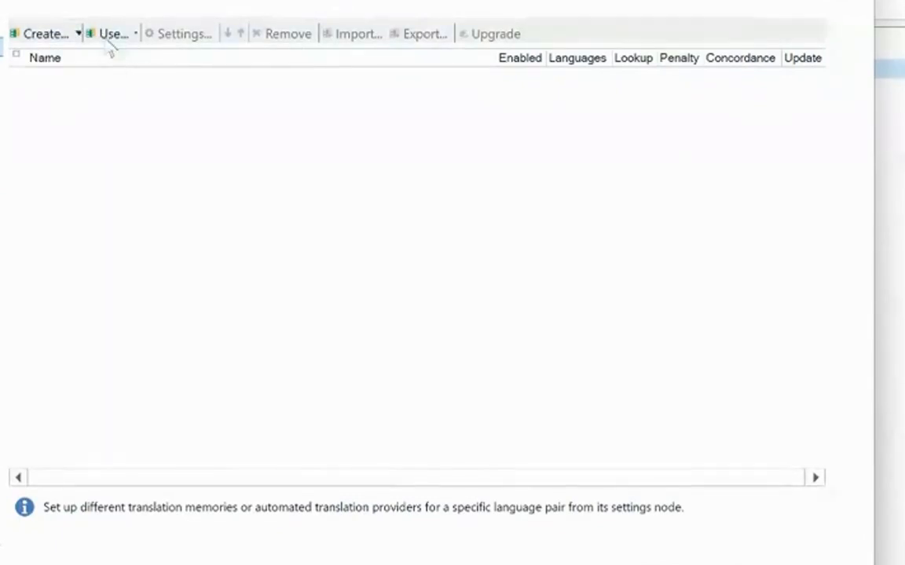
click(78, 34)
click(78, 34)
click(78, 35)
click(79, 34)
click(82, 35)
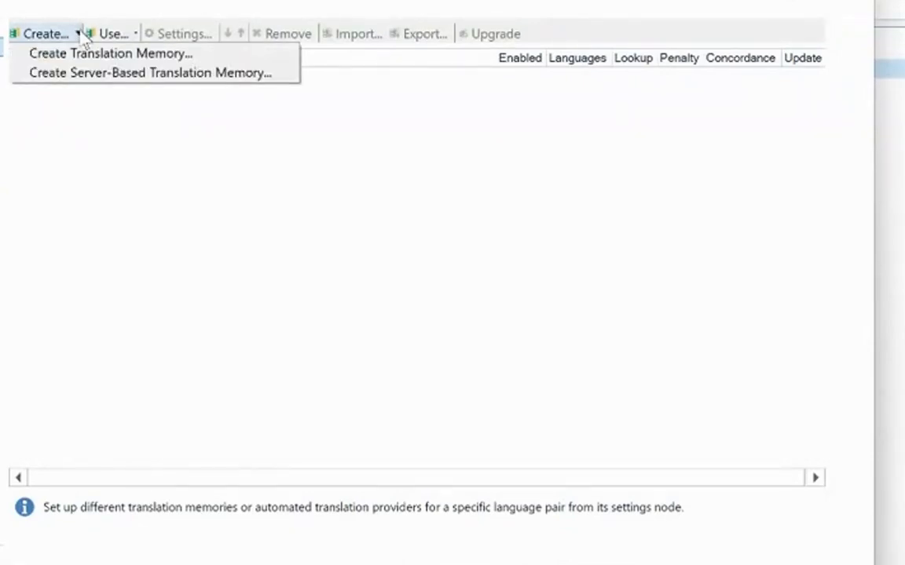
click(89, 62)
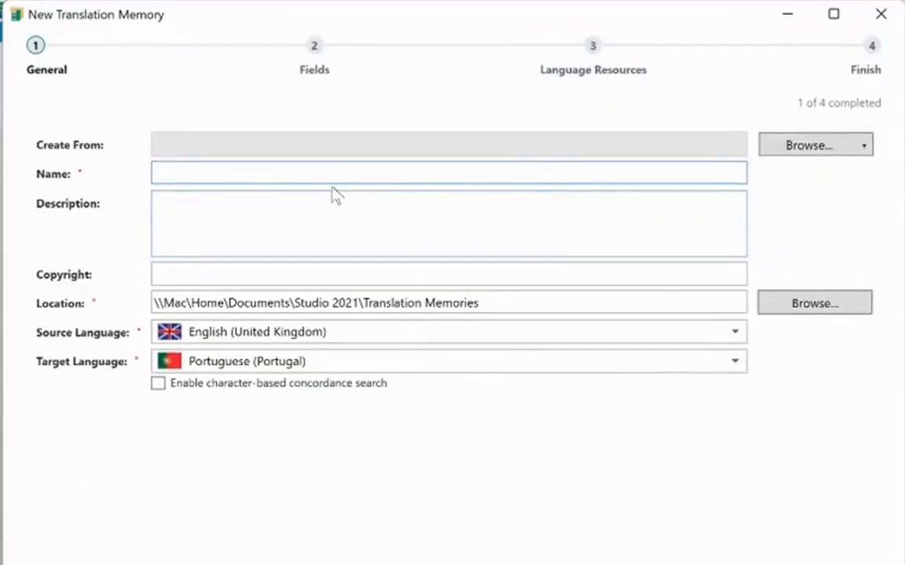
- Name the translation memory with the owner's first name followed by TM 1, keeping the default Translation Memories location
text(David TM 1)
drag(314, 303, 513, 312)
click(541, 305)
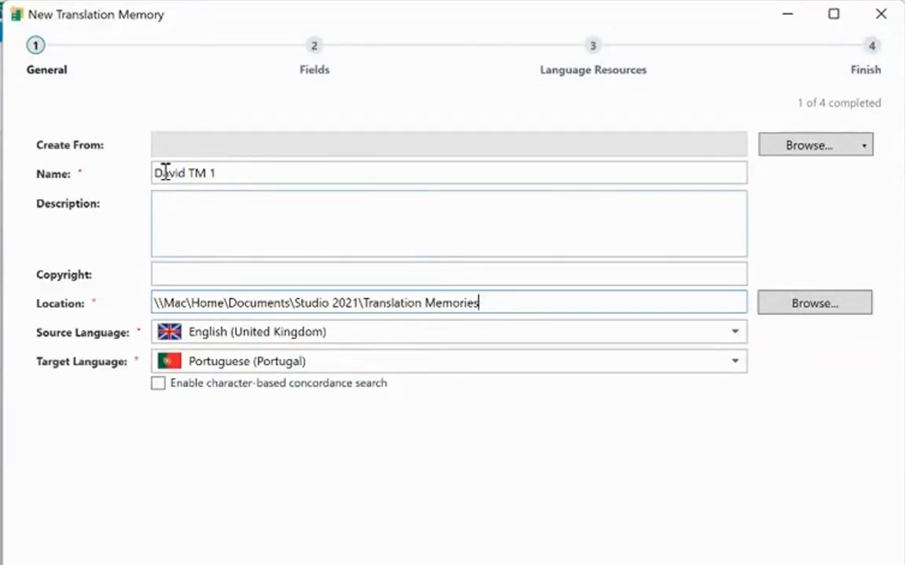
drag(165, 172, 228, 178)
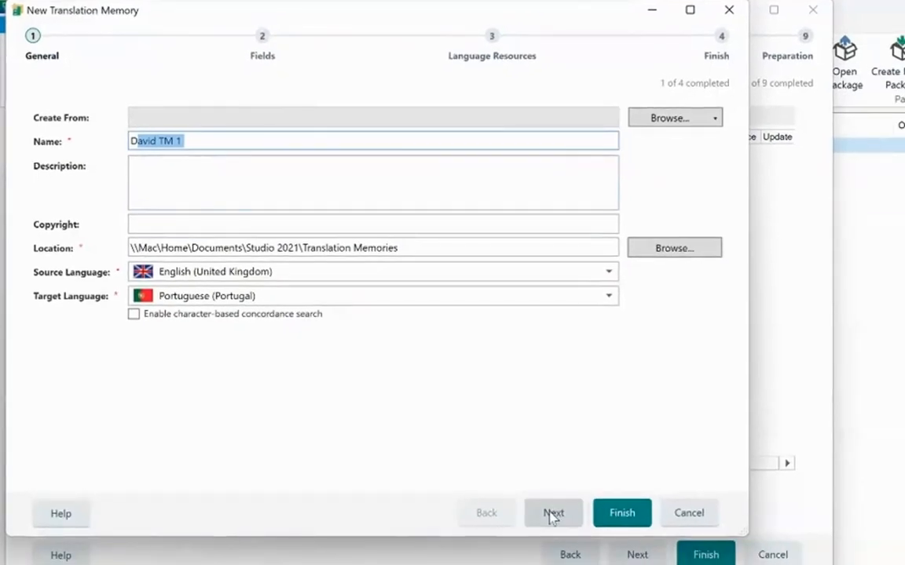
- Finish creating the translation memory with no custom fields and the default language resources
click(551, 517)
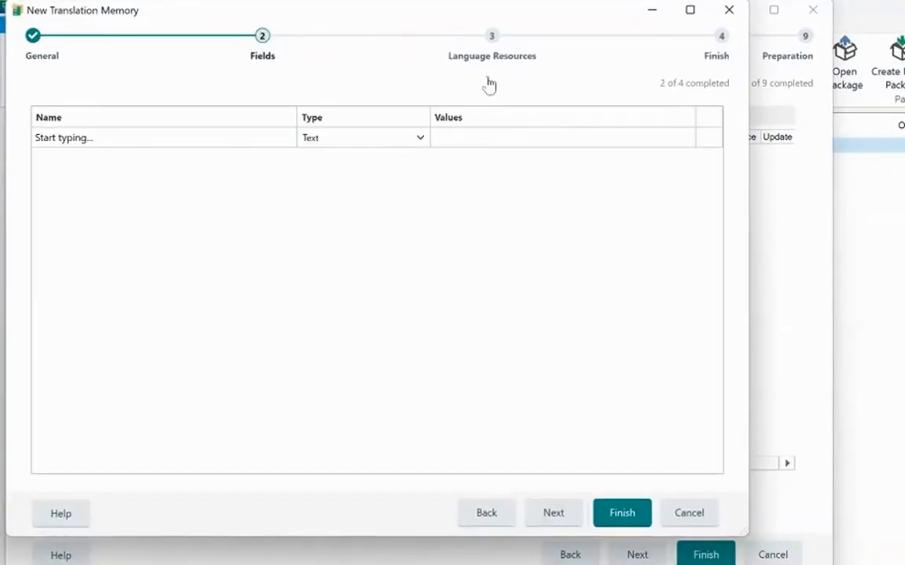
click(554, 514)
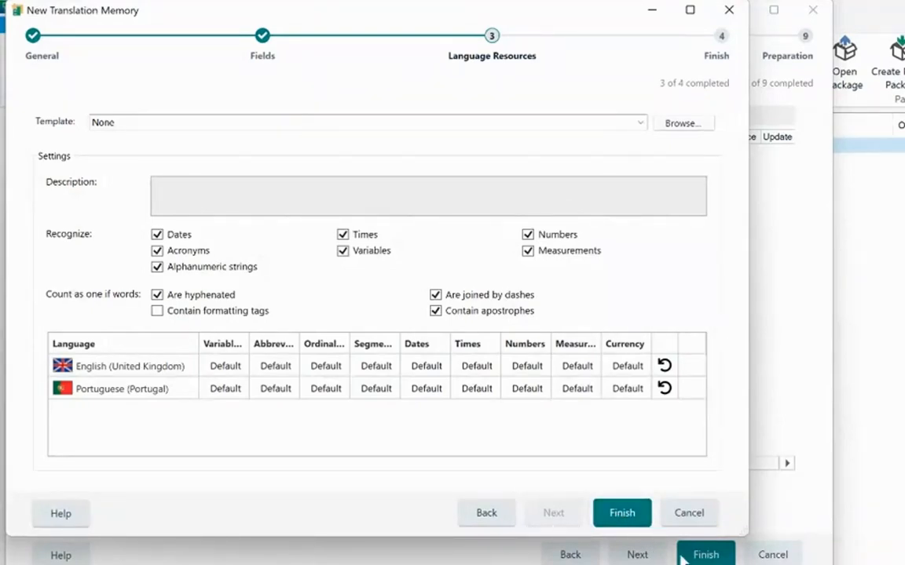
click(621, 513)
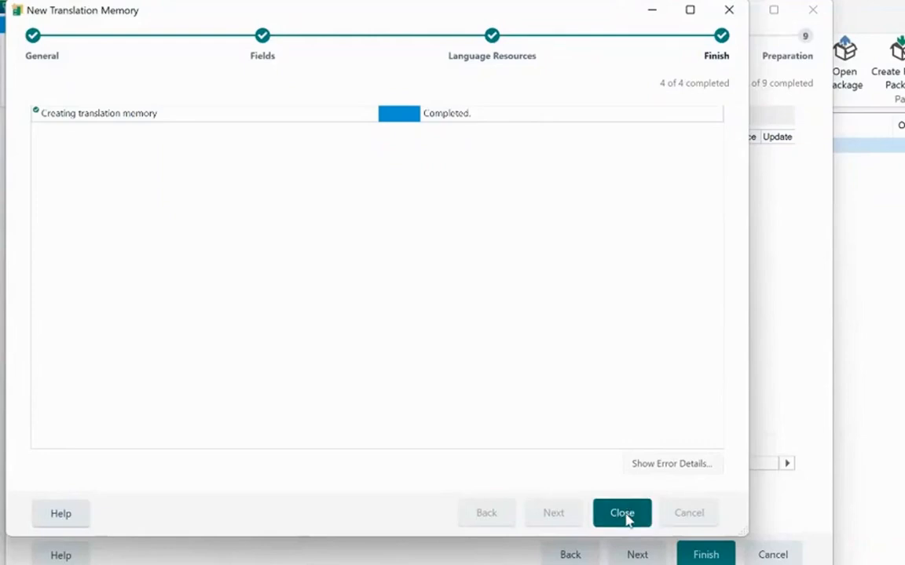
click(624, 516)
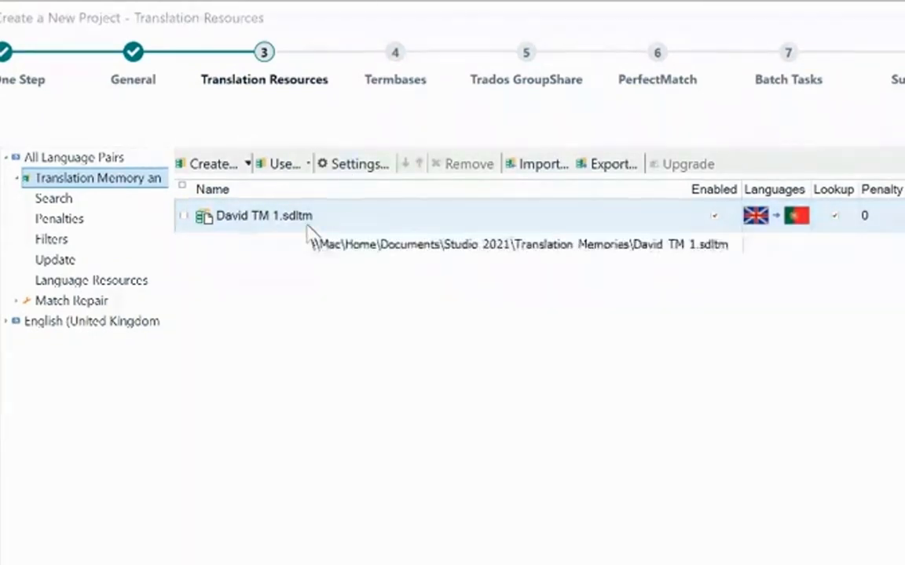
- Check which kinds of existing translation resources can be used, keep only the new memory, and continue to the termbases
click(308, 165)
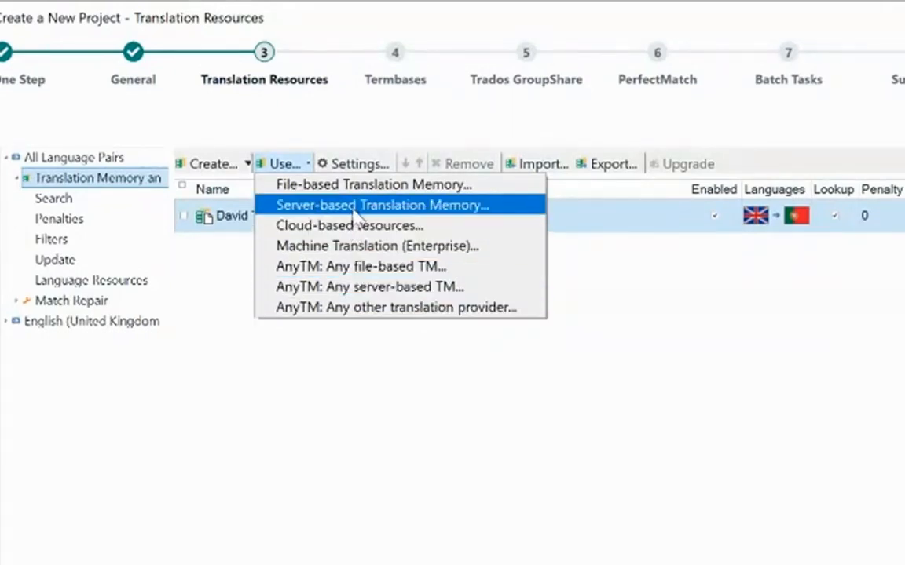
click(619, 366)
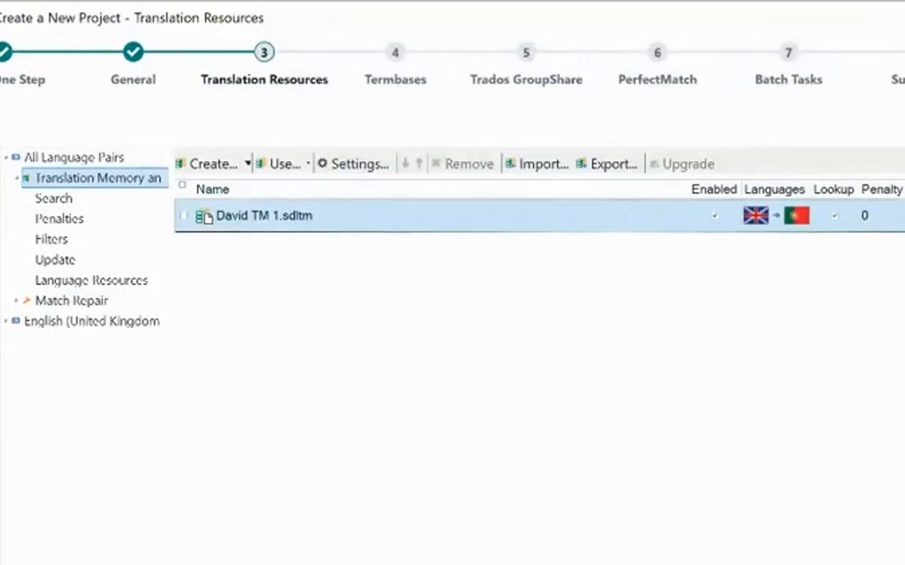
click(638, 563)
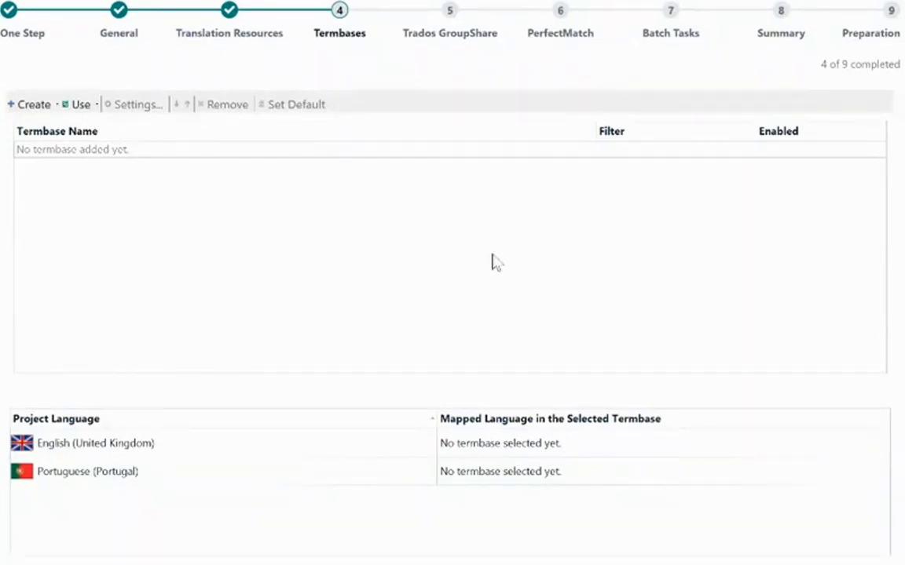
- Start a new file-based termbase for the project, creating its definition from scratch
click(57, 106)
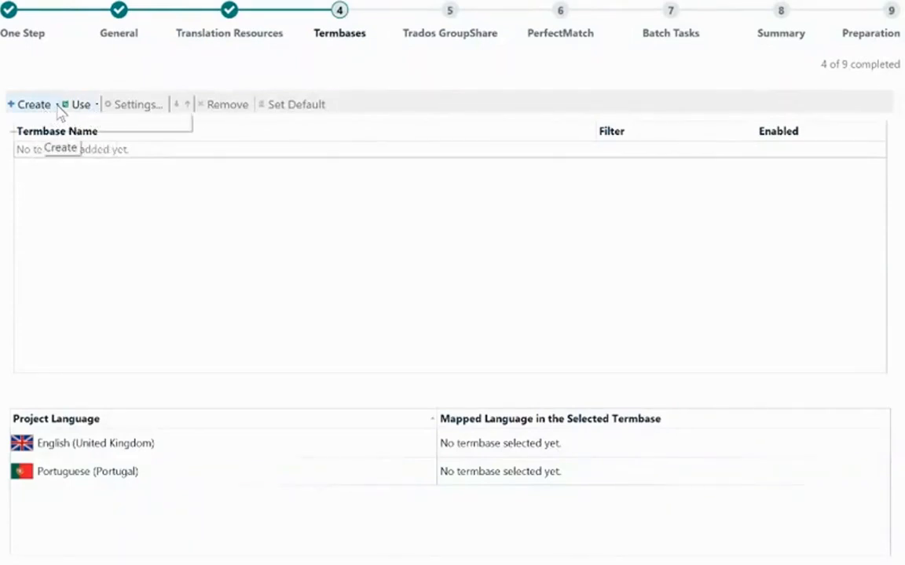
click(59, 108)
click(59, 106)
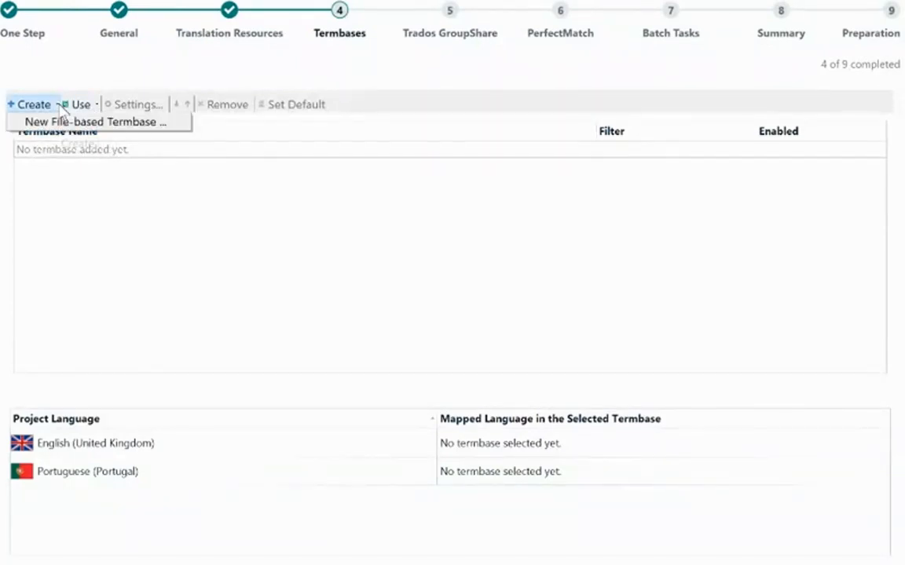
click(116, 126)
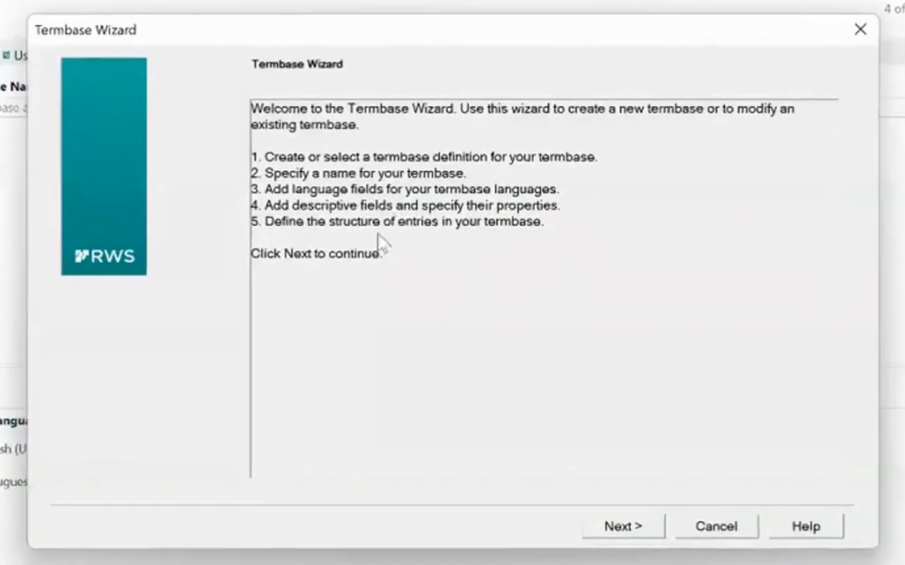
click(628, 530)
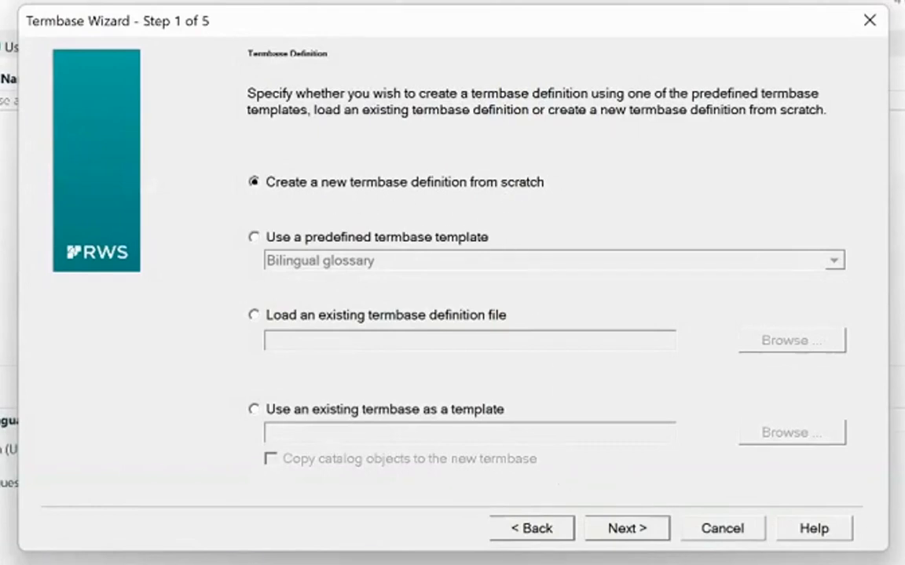
click(643, 534)
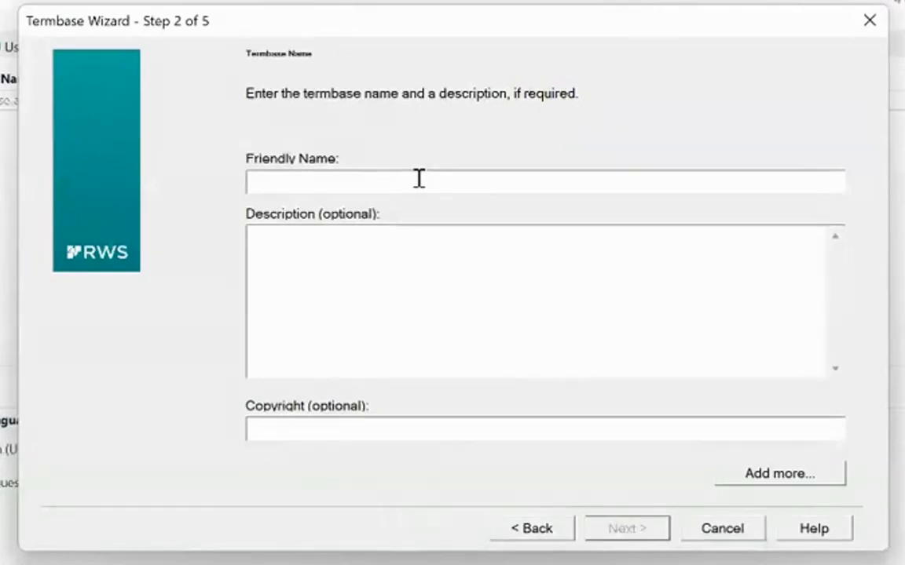
- Give the termbase a friendly name made of the owner's first name followed by 1 EN PT, and continue to the language fields
text(David)
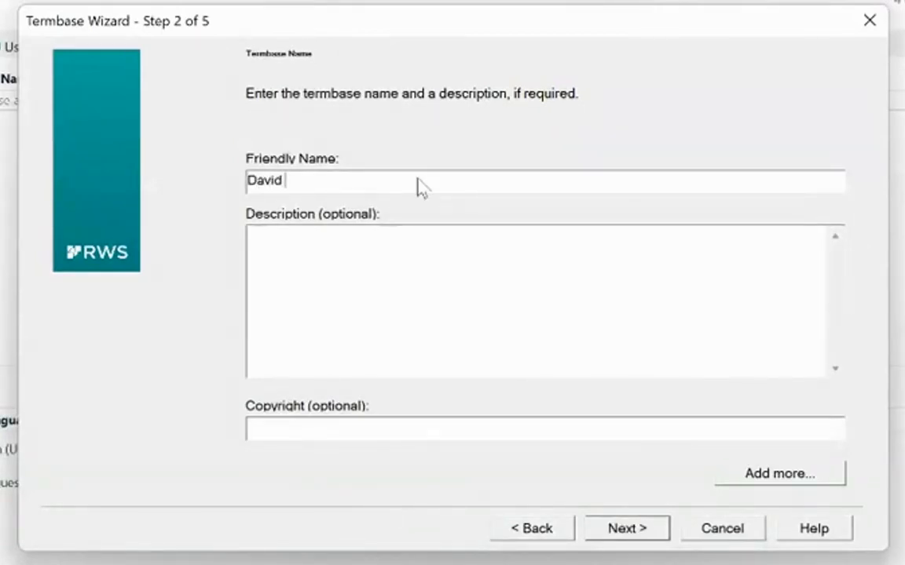
text( 1 EN PT)
click(628, 529)
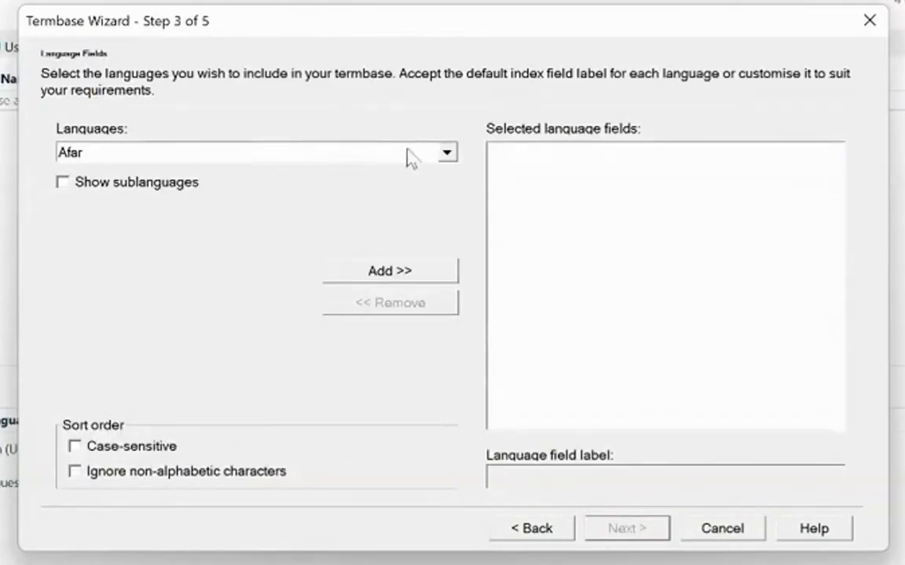
- Add English as a language field of the termbase
click(447, 154)
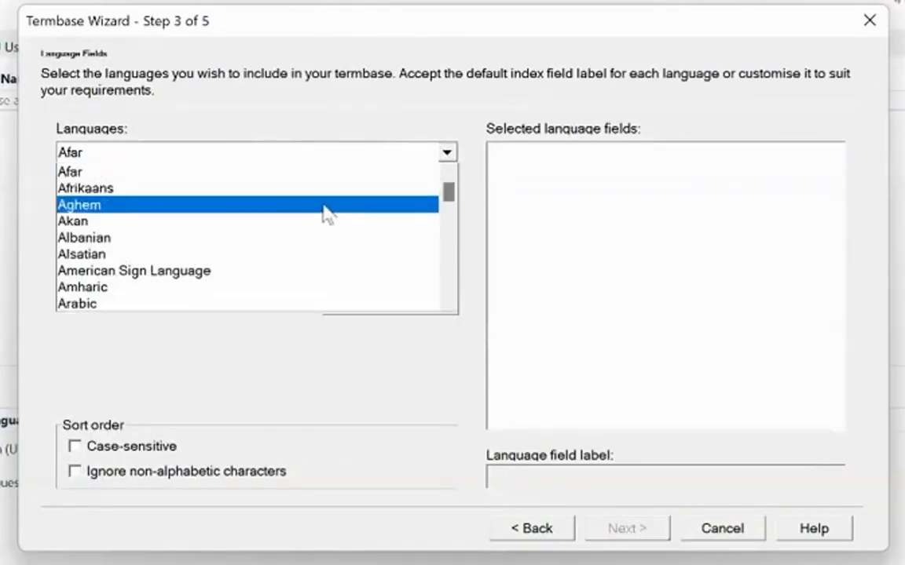
key(e)
scroll(306, 252, up, 4)
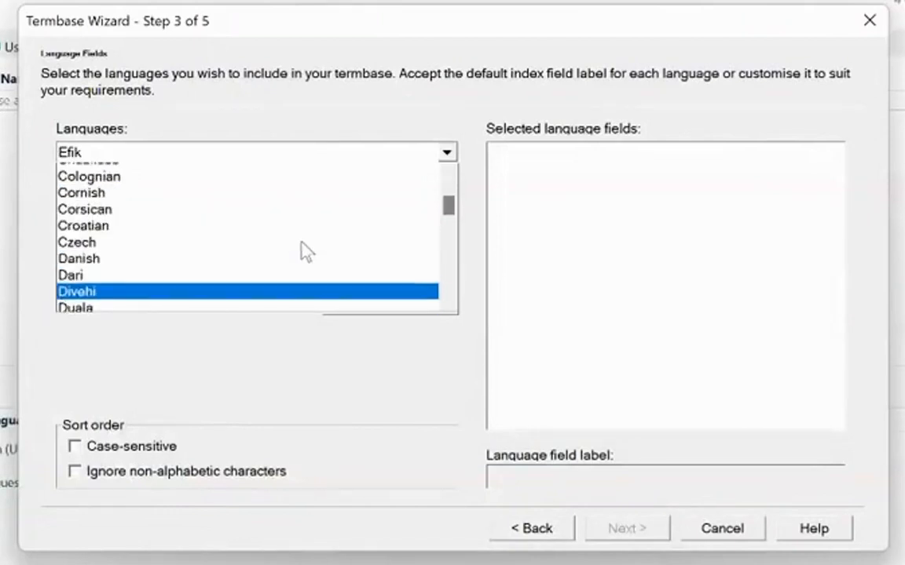
scroll(306, 251, down, 4)
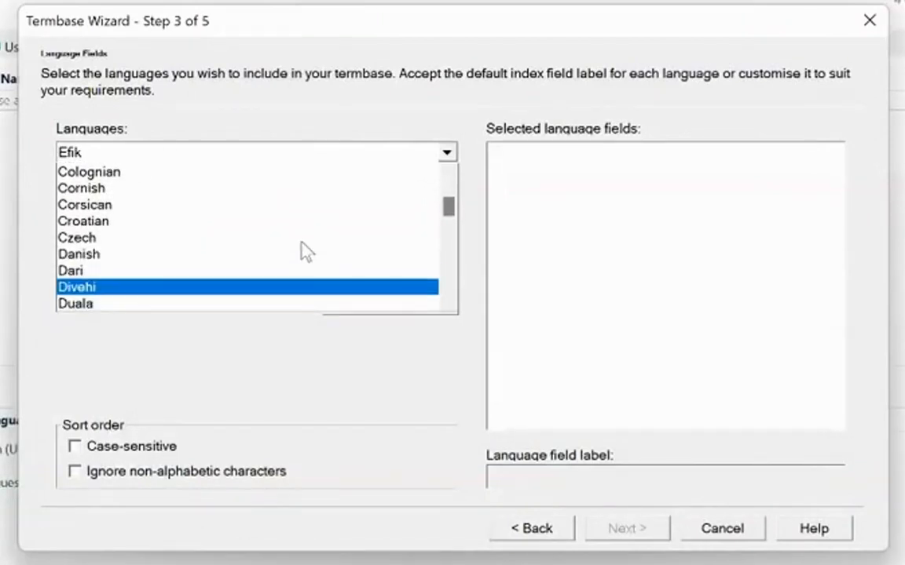
scroll(303, 251, down, 2)
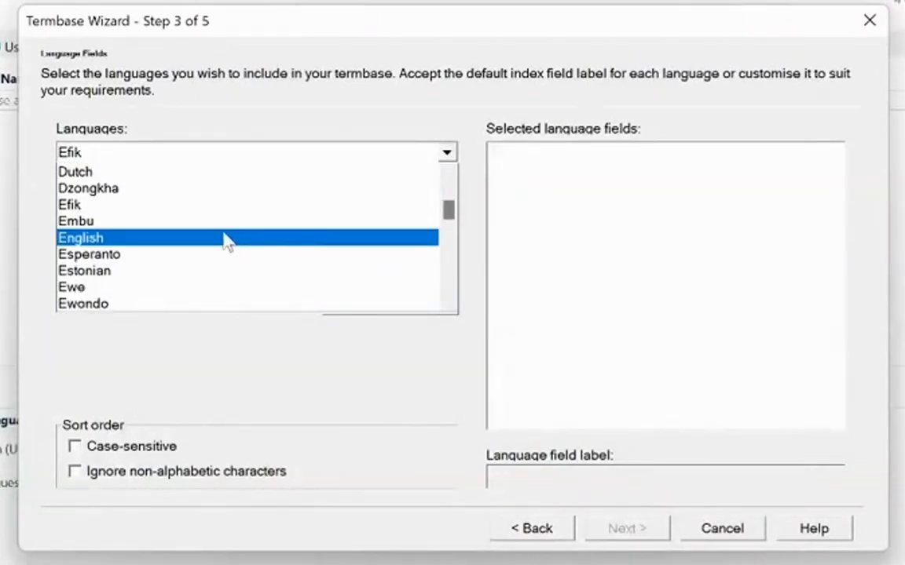
click(224, 237)
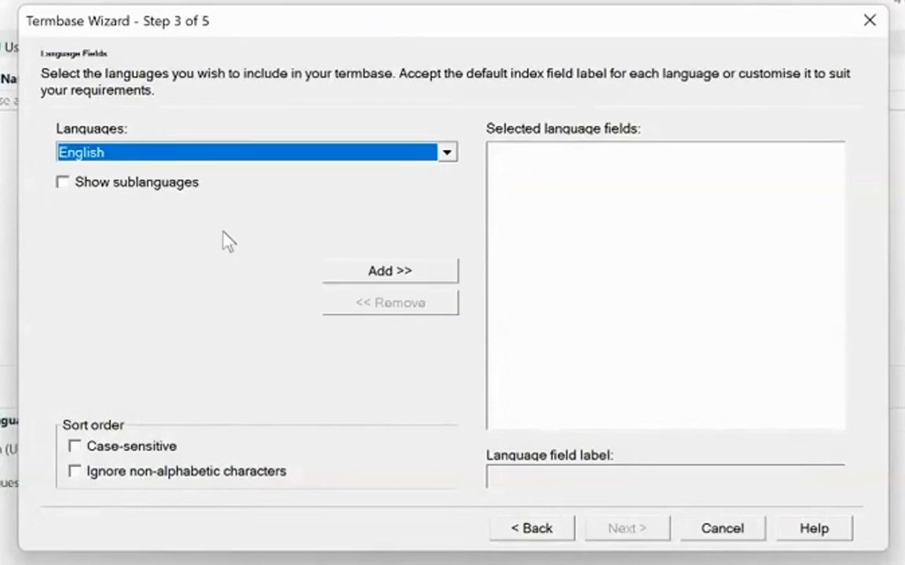
click(404, 271)
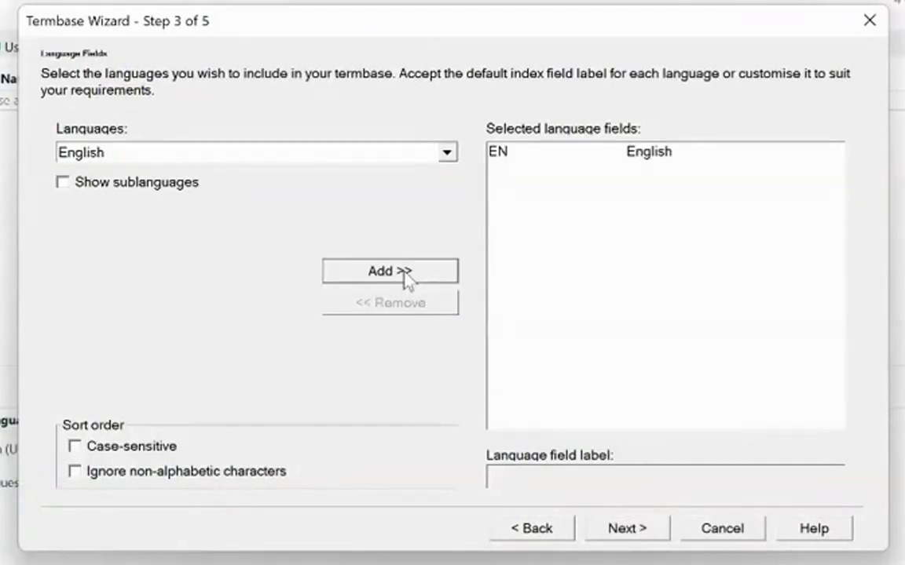
- Add Portuguese as the second language field of the termbase
click(447, 153)
scroll(364, 216, down, 15)
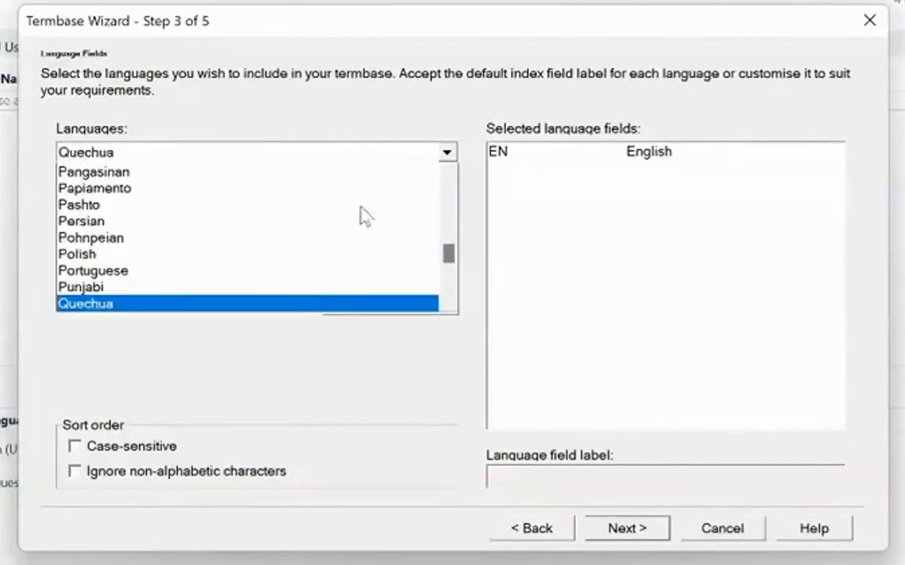
click(233, 271)
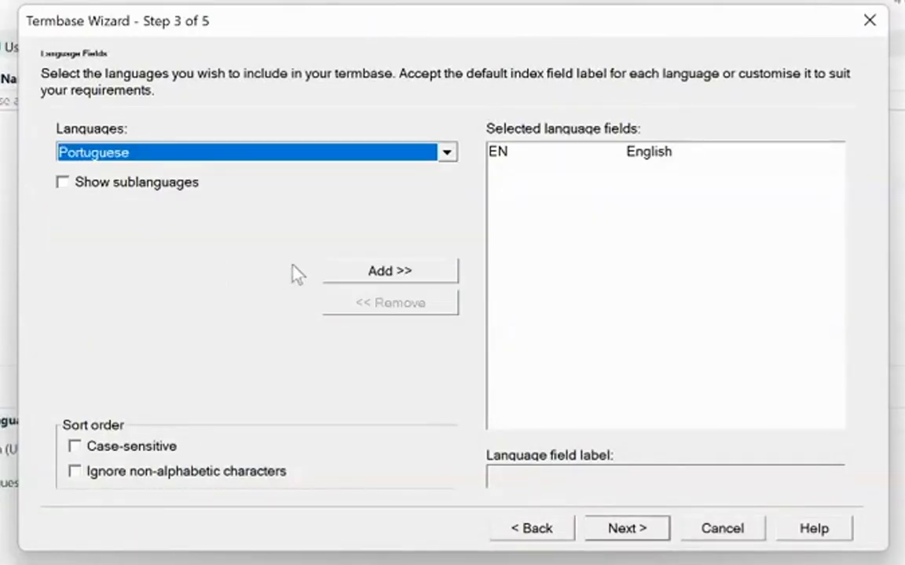
click(375, 273)
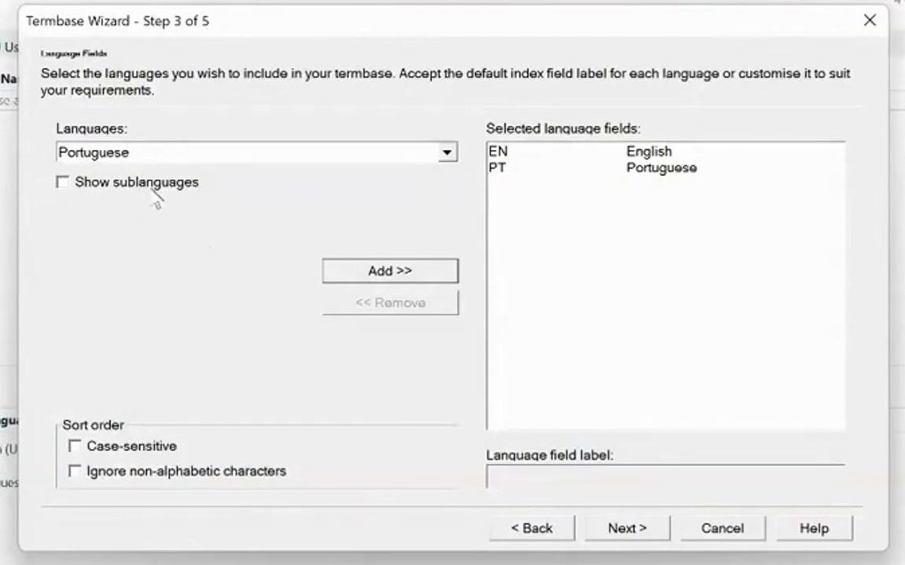
- Examine the sublanguage variants offered for termbase language fields, leaving sublanguages hidden
click(66, 182)
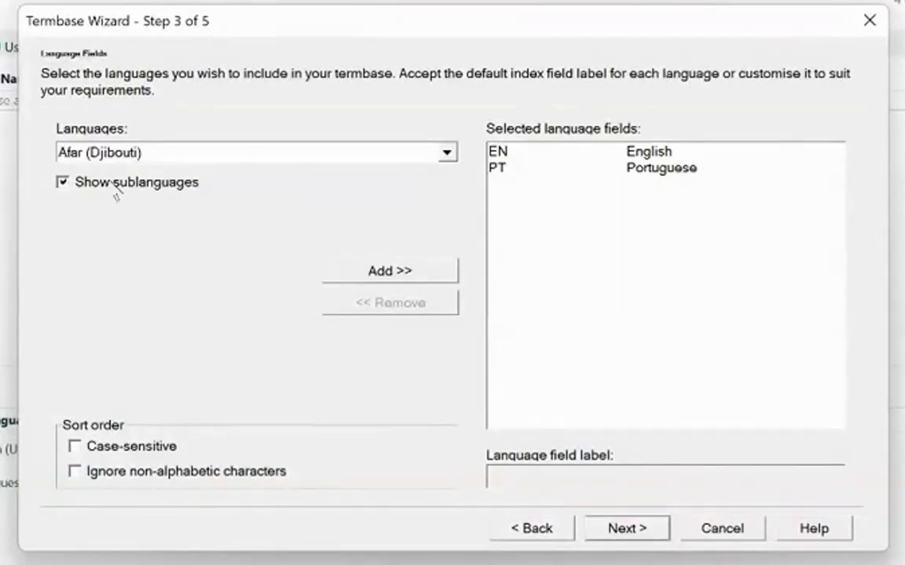
click(446, 152)
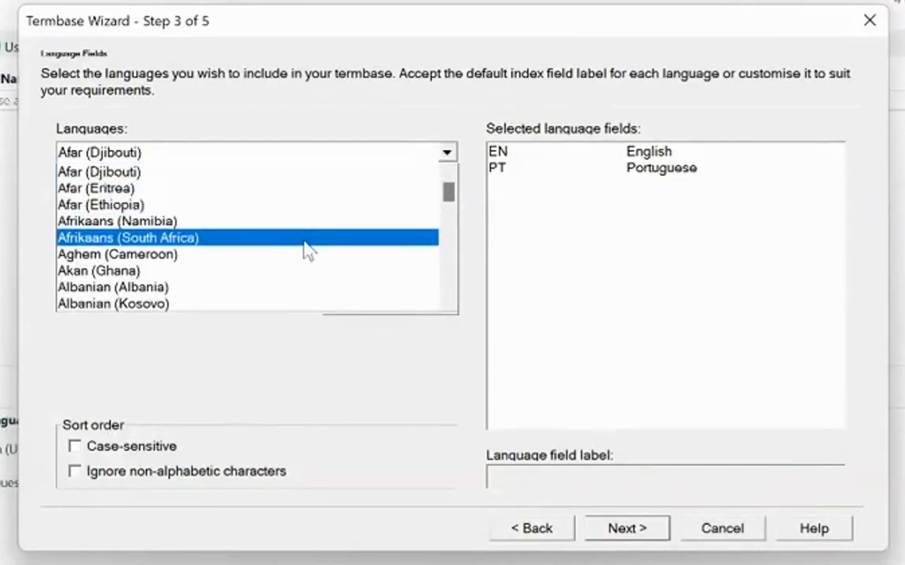
click(375, 124)
click(64, 182)
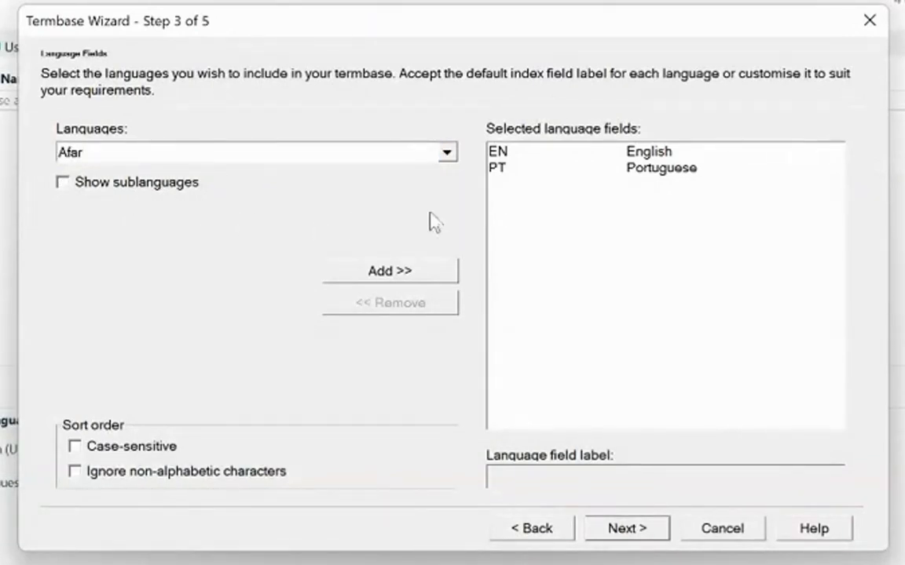
- Review the English and Portuguese field labels, then complete the termbase without descriptive fields and with the default entry structure
click(650, 152)
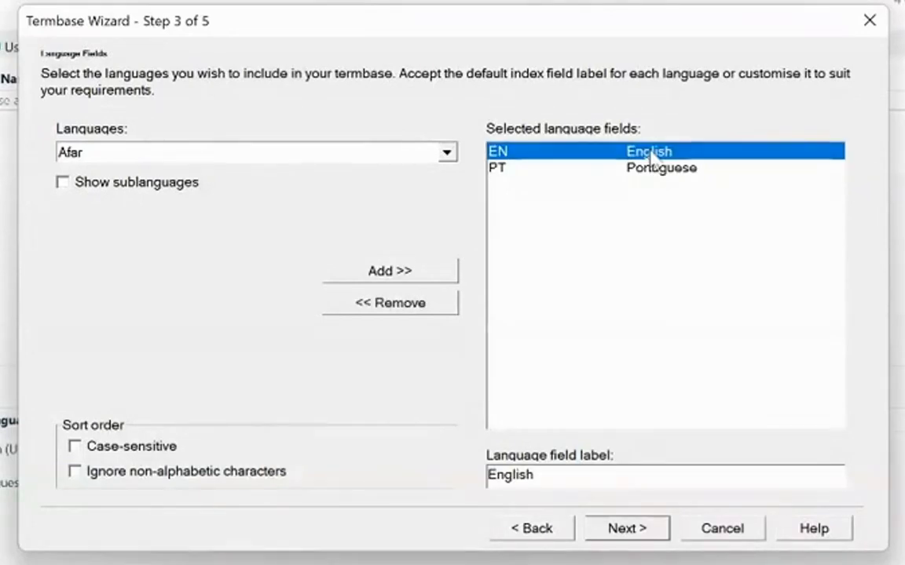
click(659, 174)
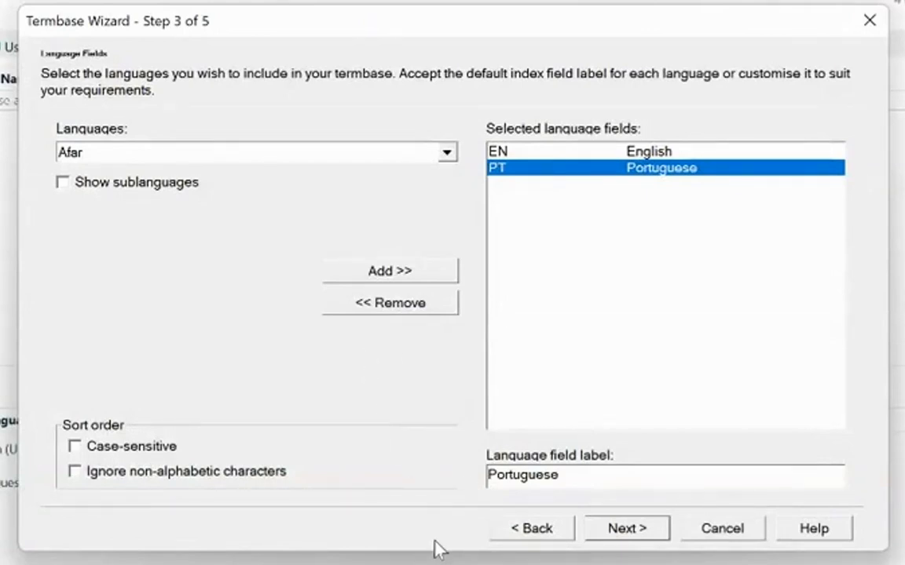
click(626, 530)
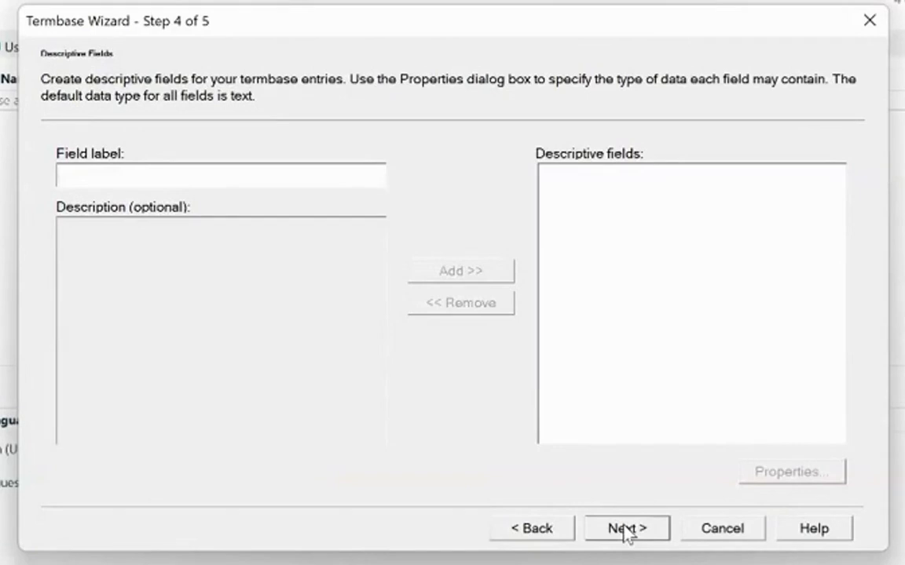
click(625, 530)
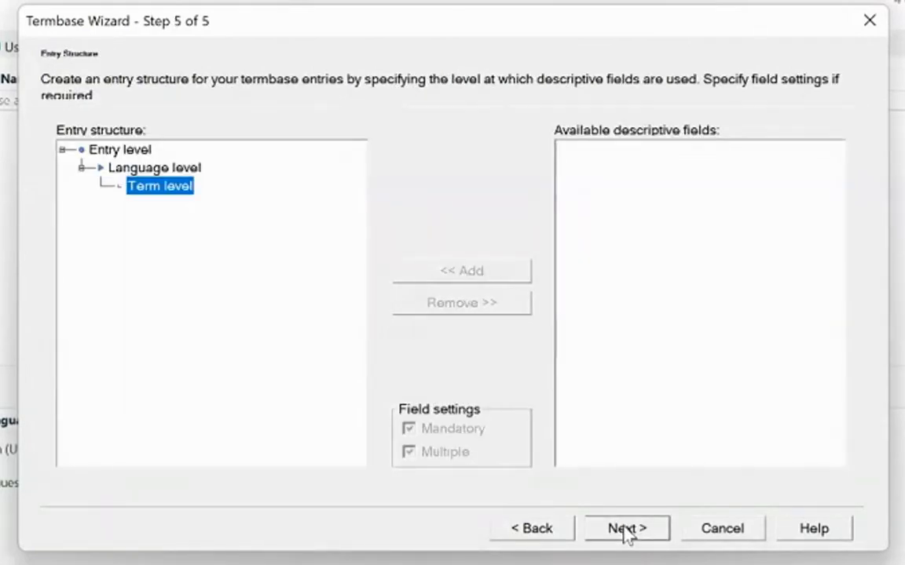
click(626, 530)
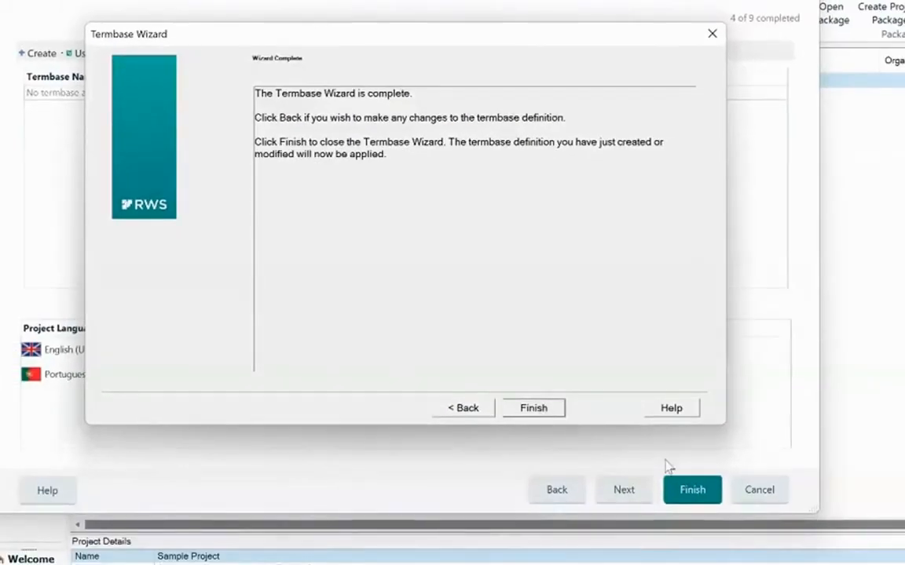
click(534, 409)
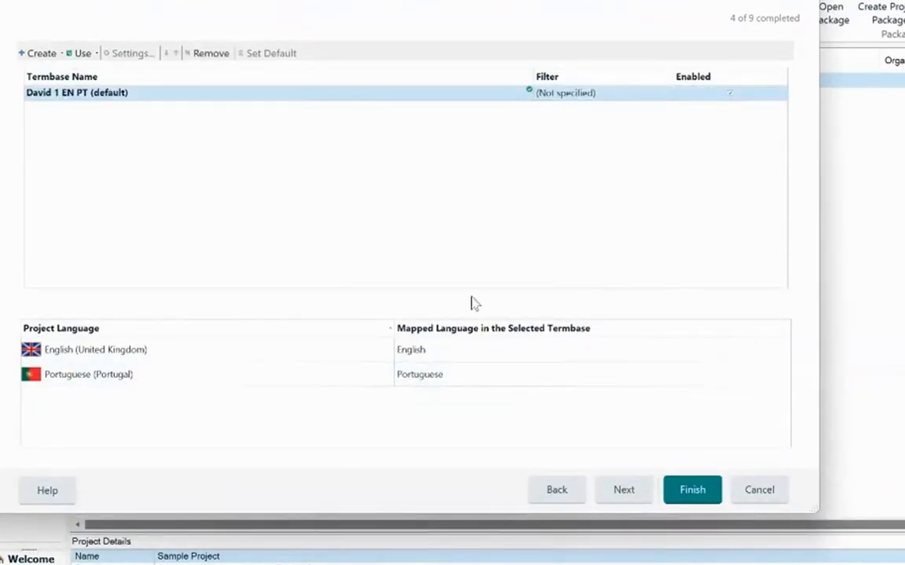
- Keep the new termbase and continue to the batch tasks without publishing to GroupShare or adding PerfectMatch files
click(421, 98)
click(624, 490)
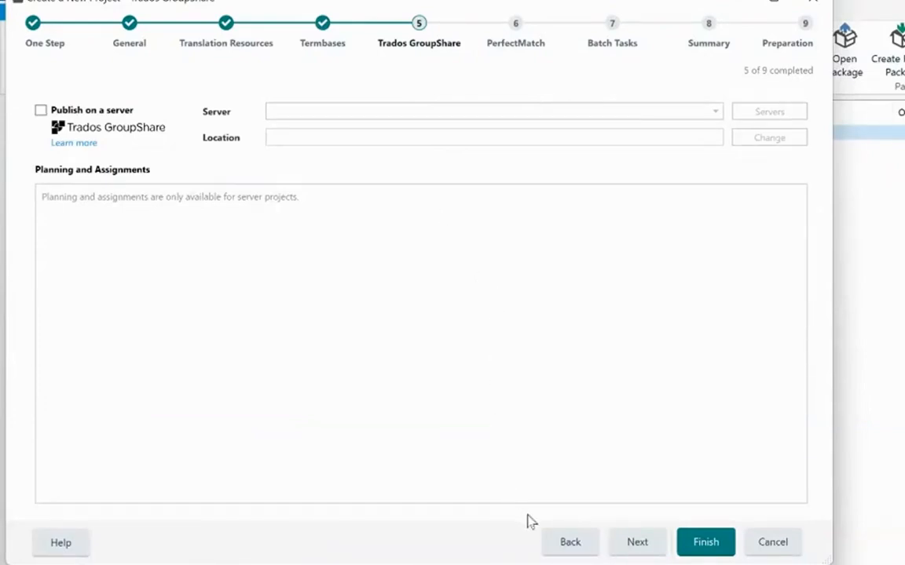
click(637, 542)
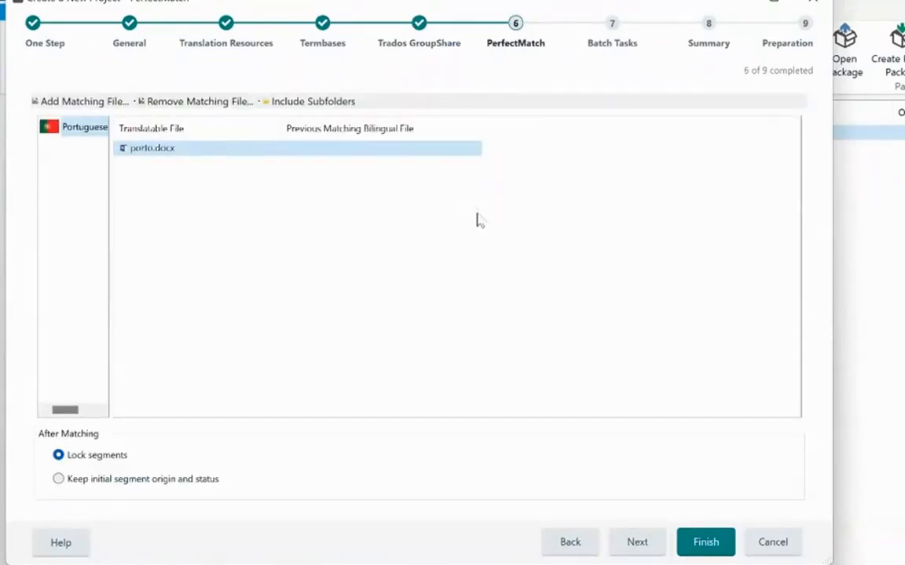
click(645, 544)
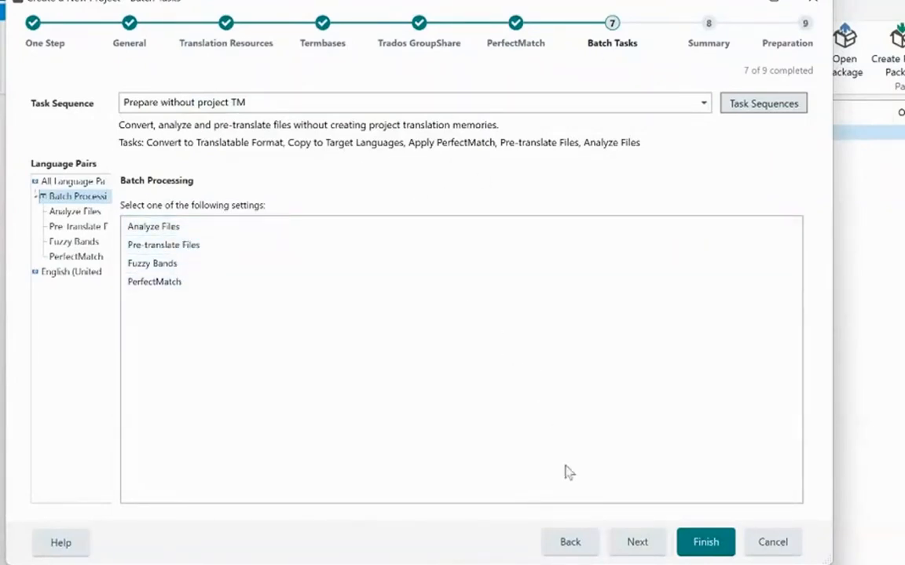
- Accept the Prepare without project TM task sequence, continue to the project summary, and close the screen Magnifier
click(637, 544)
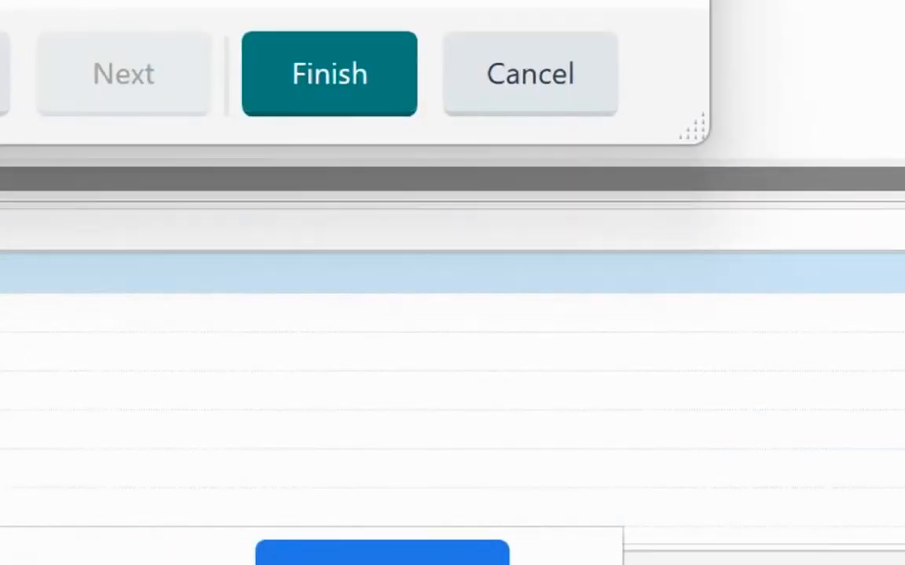
right_click(659, 564)
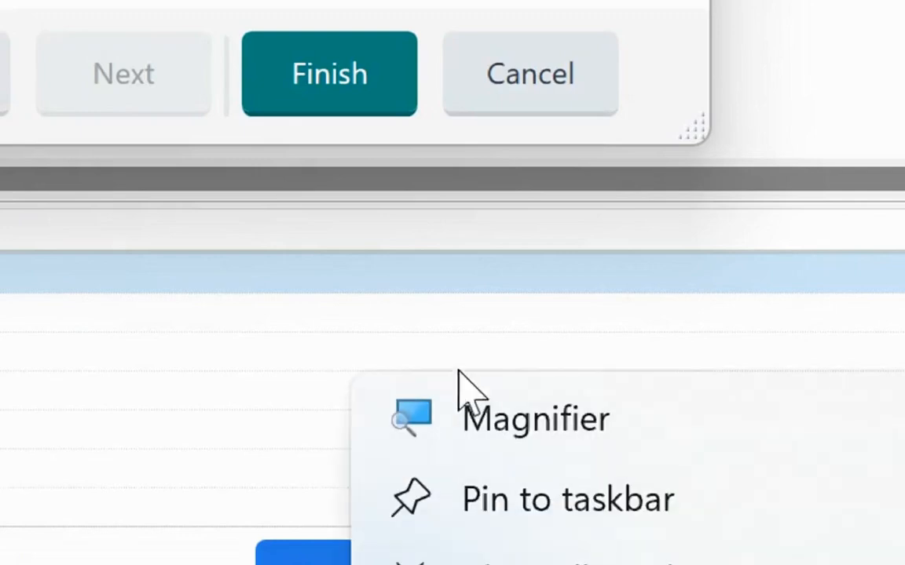
click(597, 564)
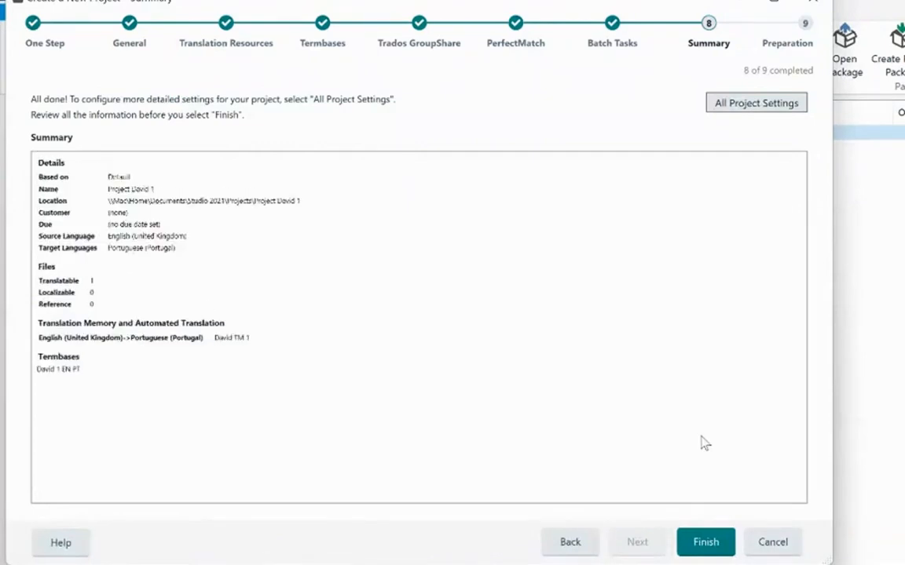
- Enlarge the project summary and review its details, source and target languages, files, translation memory and termbase
scroll(704, 444, up, 3)
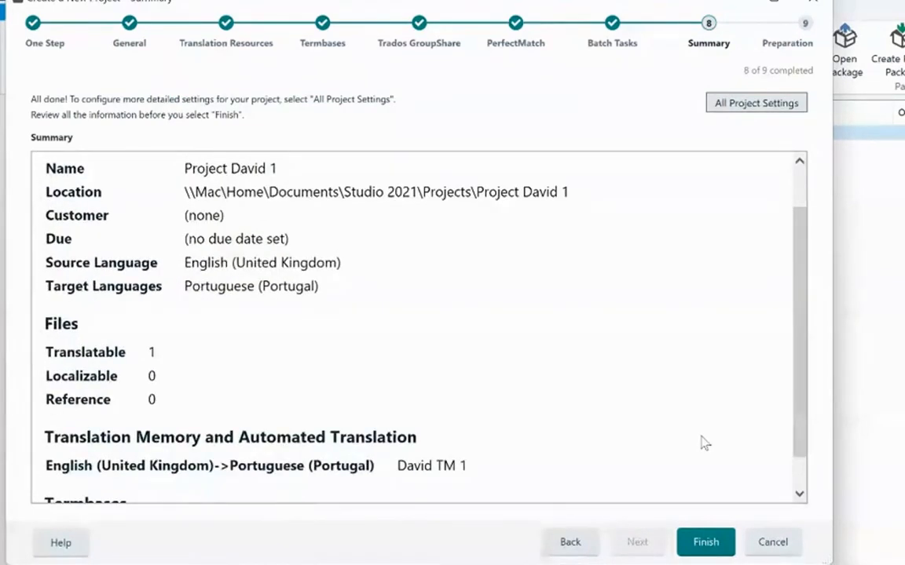
scroll(696, 403, down, 2)
scroll(696, 404, up, 4)
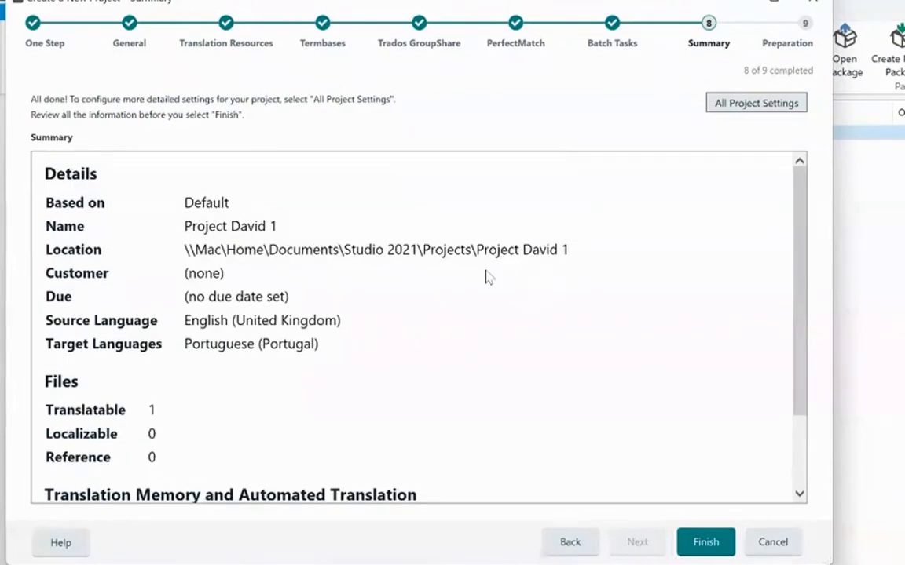
scroll(483, 289, down, 2)
scroll(483, 289, up, 2)
drag(185, 321, 279, 322)
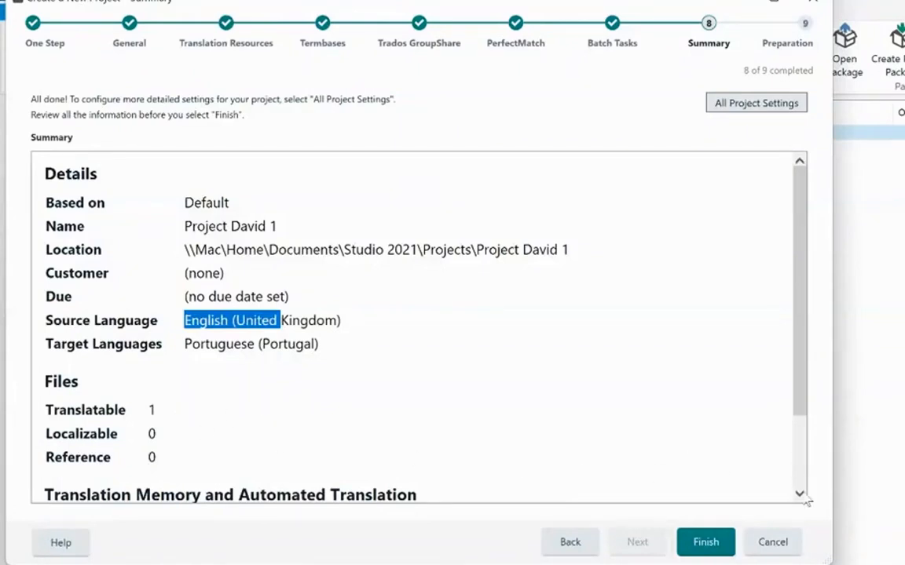
scroll(726, 448, down, 3)
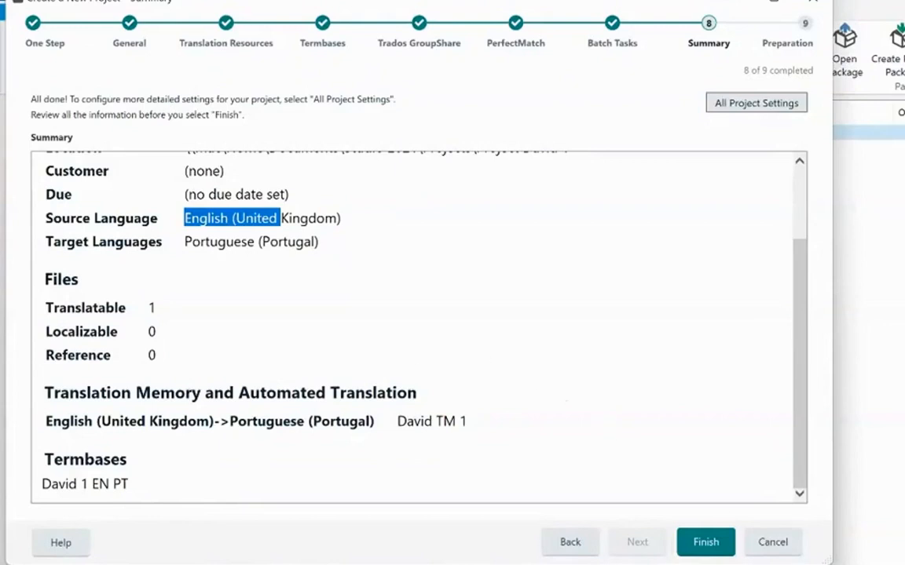
- Finish preparing the project without storing its settings for future use, and open its porto.docx.sdlxliff file for translation
click(706, 543)
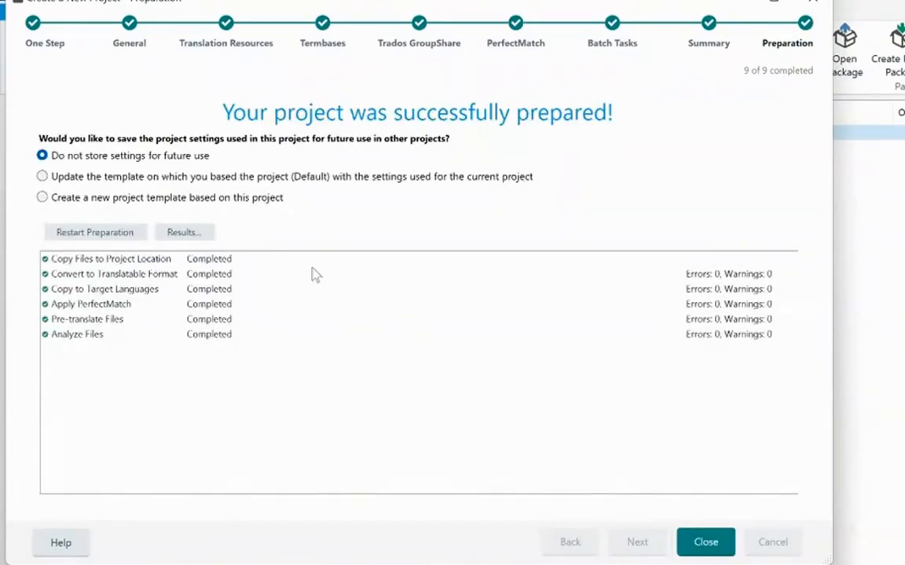
click(706, 543)
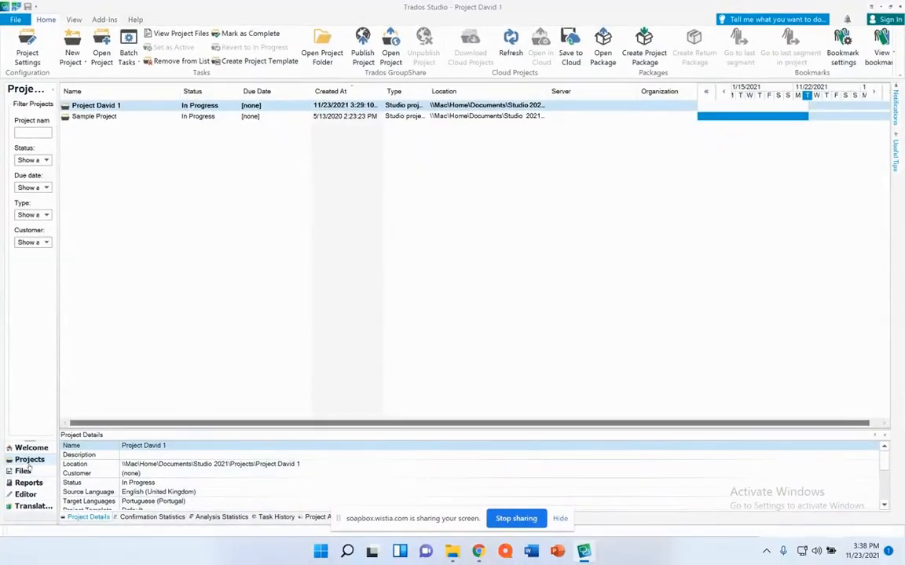
double_click(142, 108)
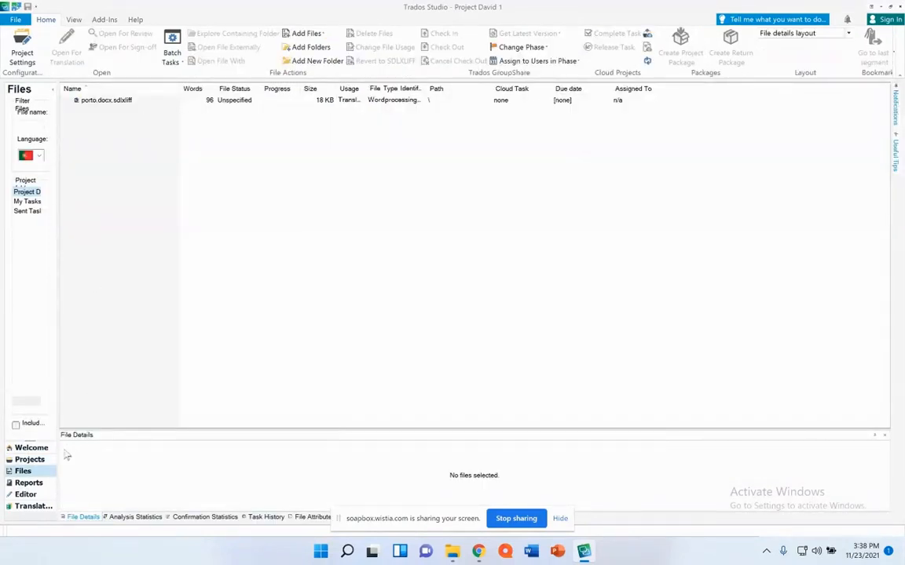
double_click(129, 102)
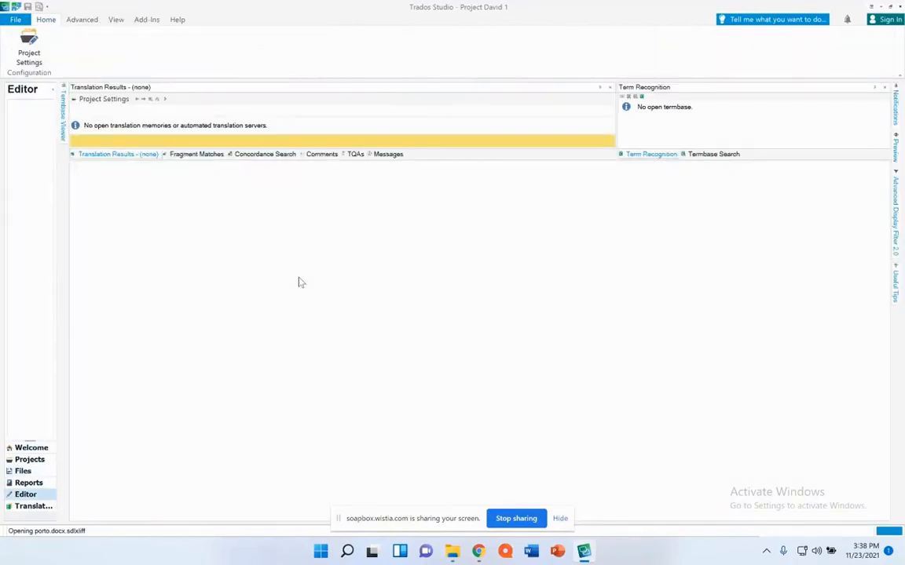